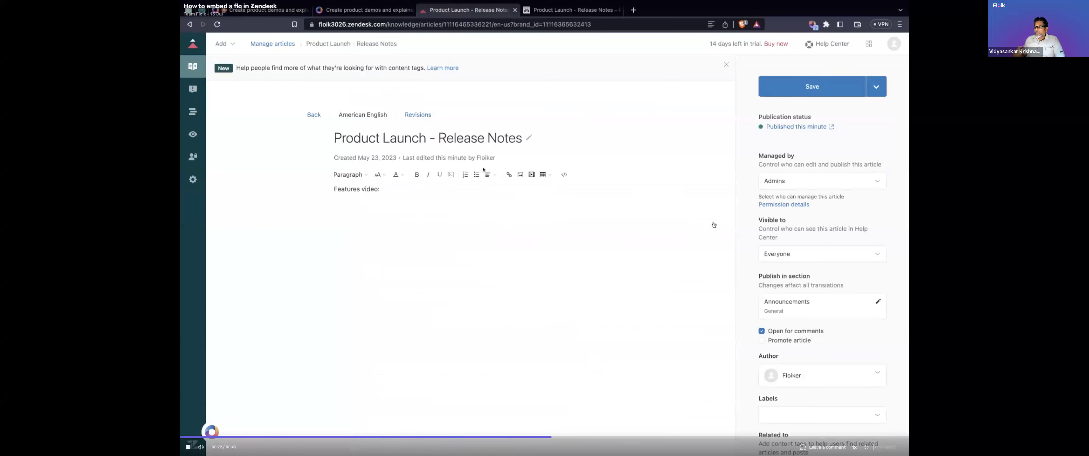
Step: Close the embed tutorial video, open the Walt Disney step-by-step guide from the recent flos, and publish it
{"action": "key", "text": "Escape"}
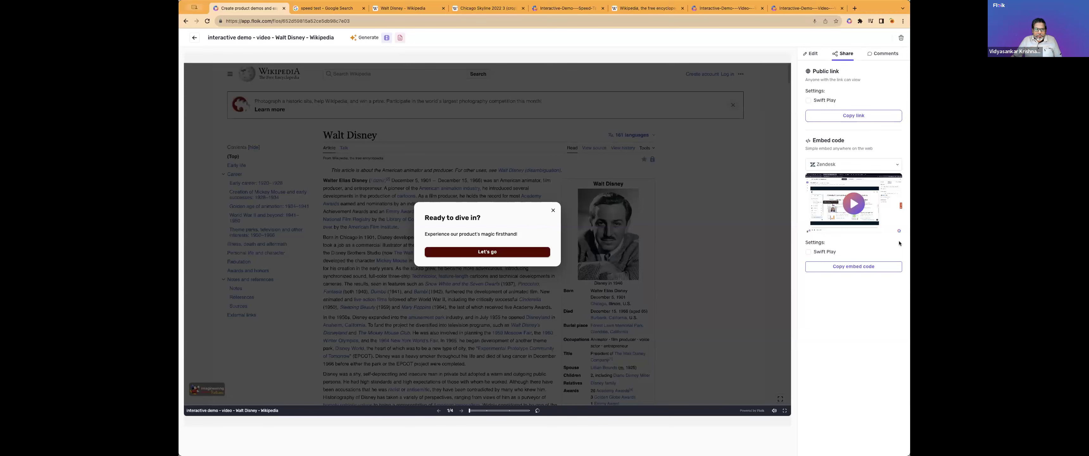
{"action": "left_click", "coordinate": [194, 37]}
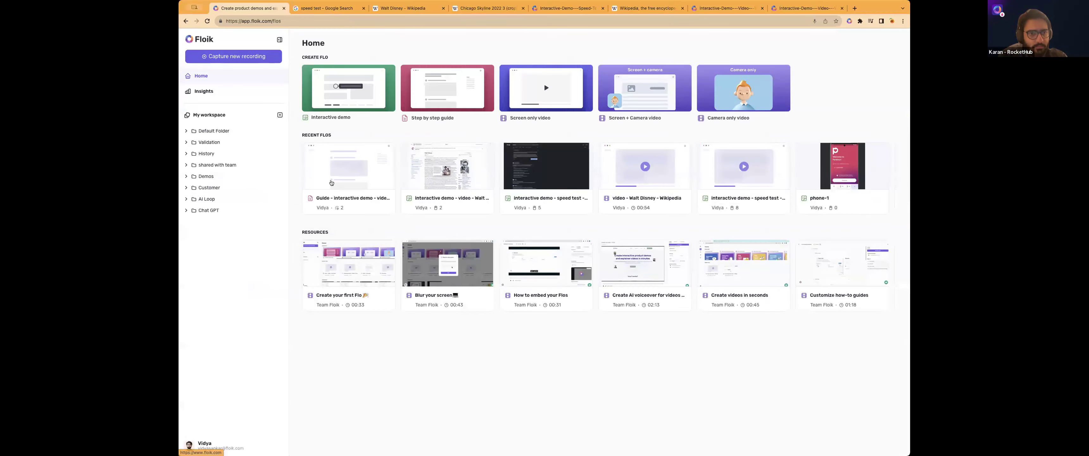
{"action": "left_click", "coordinate": [332, 183]}
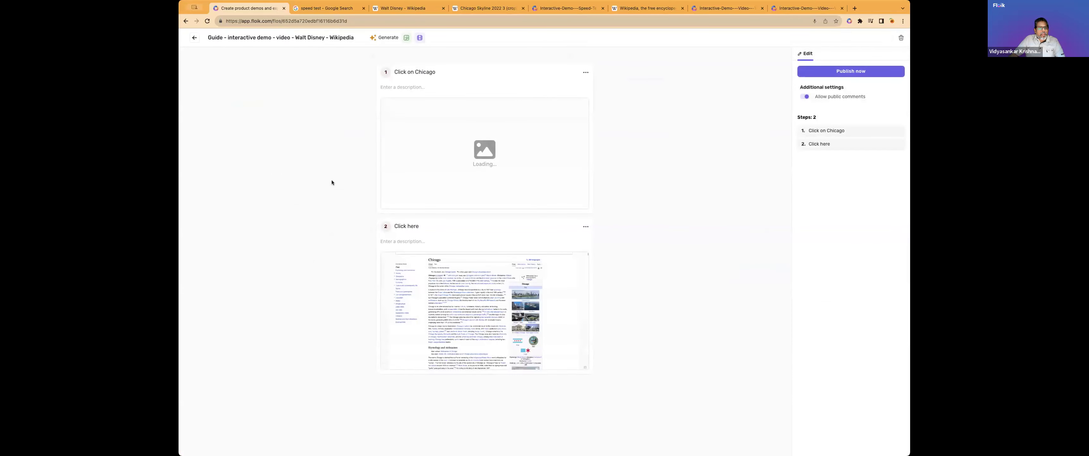
{"action": "mouse_move", "coordinate": [407, 132]}
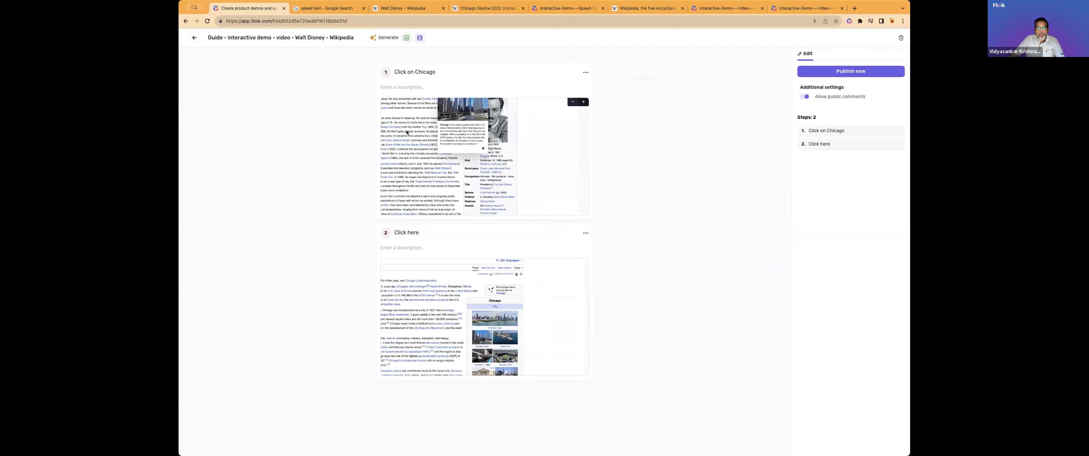
{"action": "left_click", "coordinate": [830, 75]}
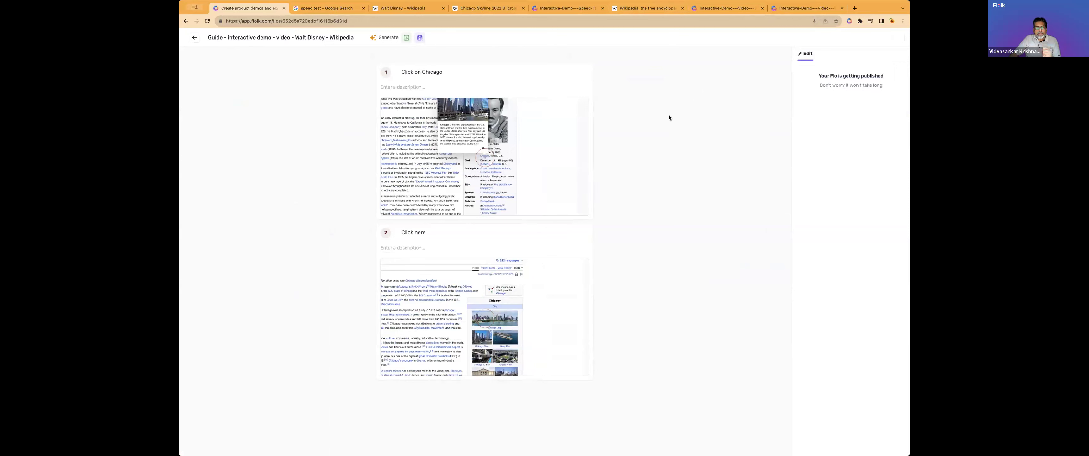
Step: Copy the guide's public link and open it in a new browser tab
{"action": "mouse_move", "coordinate": [555, 195]}
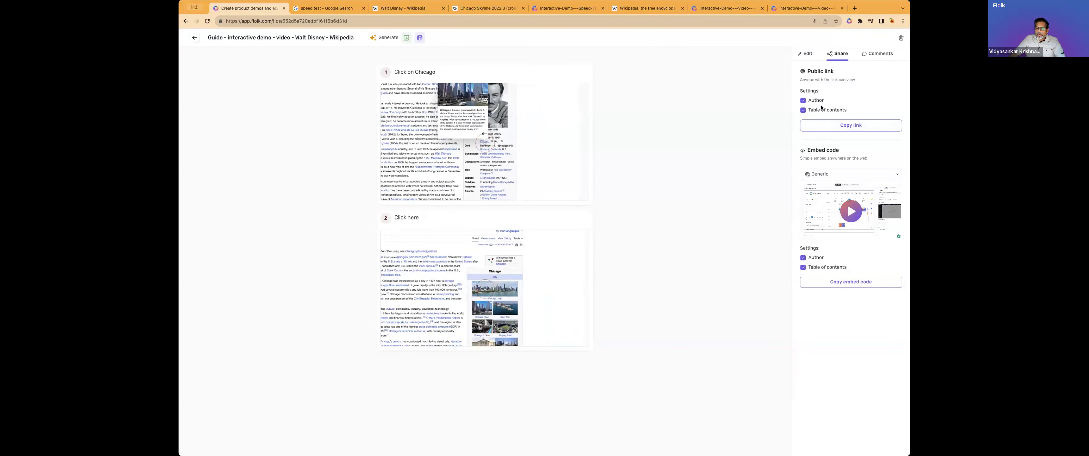
{"action": "left_click", "coordinate": [829, 124]}
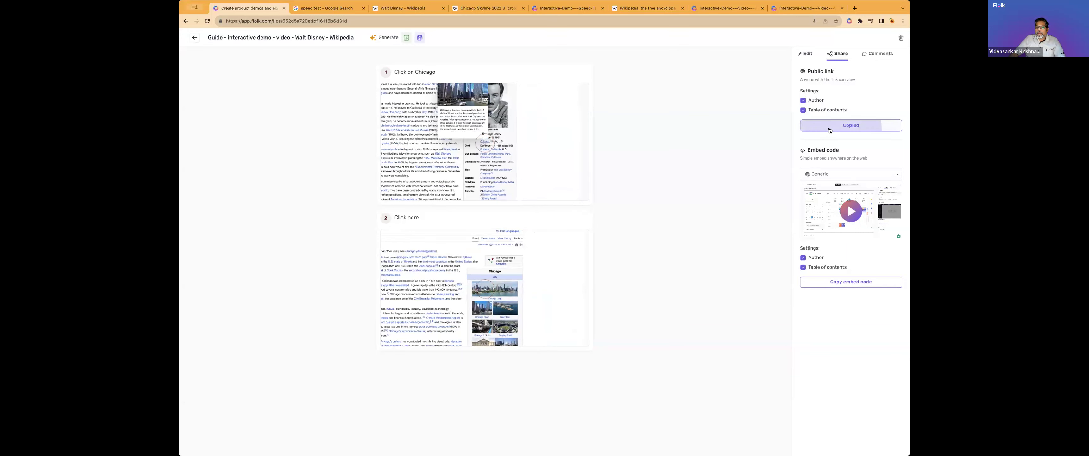
{"action": "left_click", "coordinate": [854, 8]}
{"action": "key", "text": "super+v"}
{"action": "key", "text": "Return"}
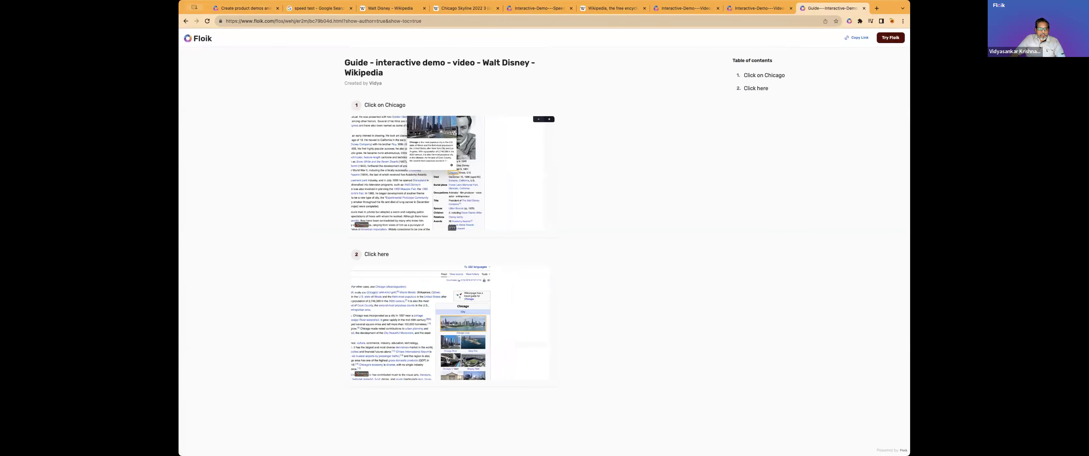
Step: Zoom the first step's screenshot out and back in on the published guide
{"action": "left_click", "coordinate": [539, 120]}
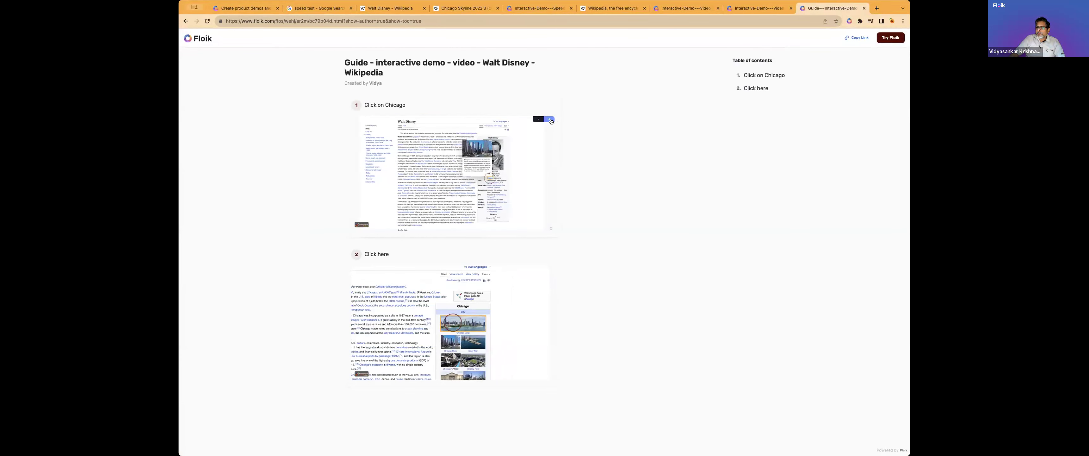
{"action": "left_click", "coordinate": [550, 120]}
{"action": "left_click", "coordinate": [550, 120]}
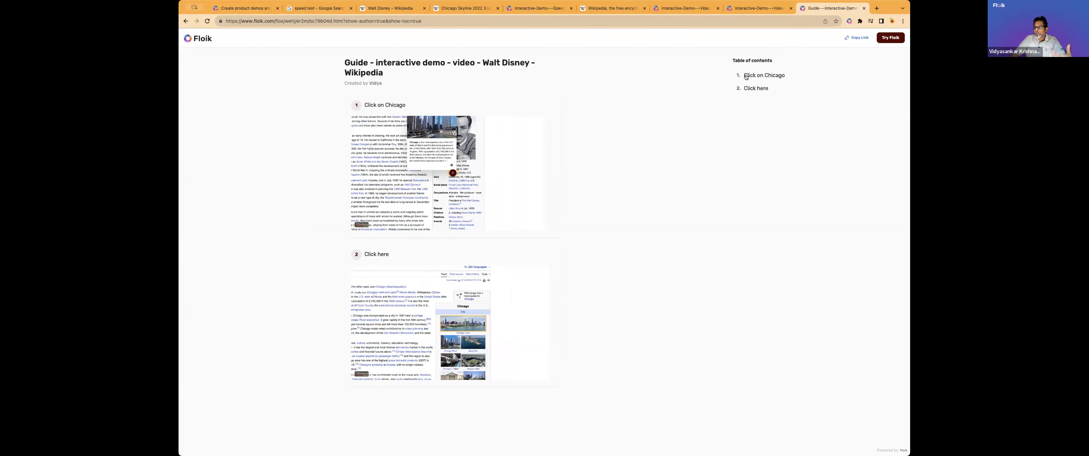
Step: Return to editing the guide and extend the first step's title to "Click on Chicago - this is the title"
{"action": "left_click", "coordinate": [260, 15]}
{"action": "left_click", "coordinate": [802, 53]}
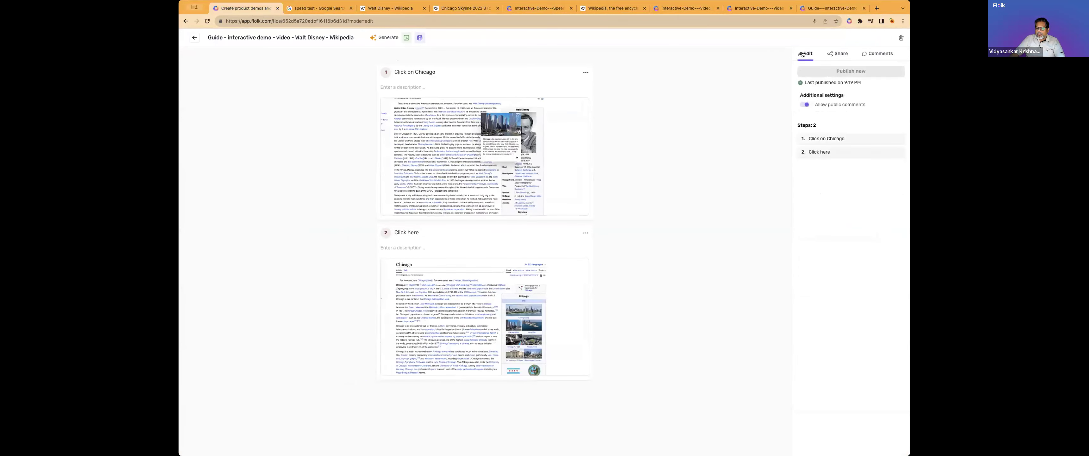
{"action": "left_click", "coordinate": [586, 72]}
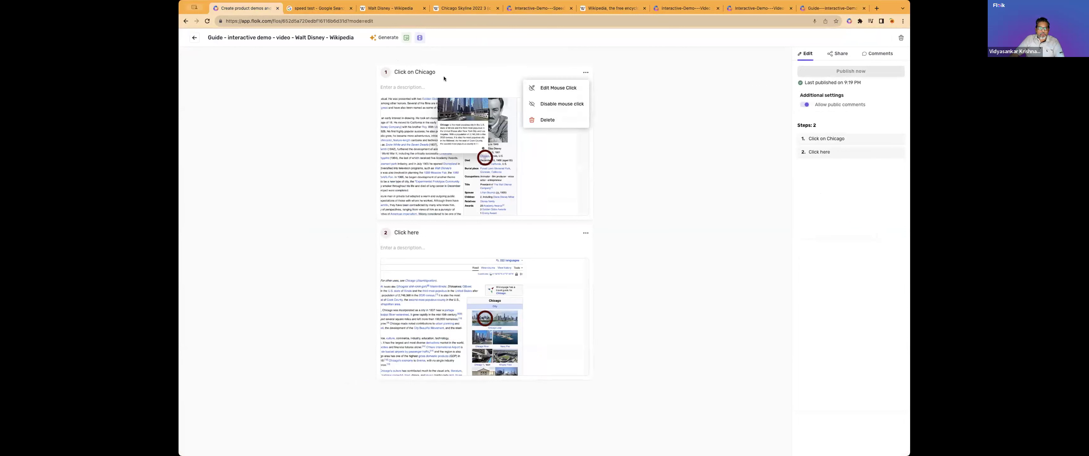
{"action": "left_click", "coordinate": [412, 72]}
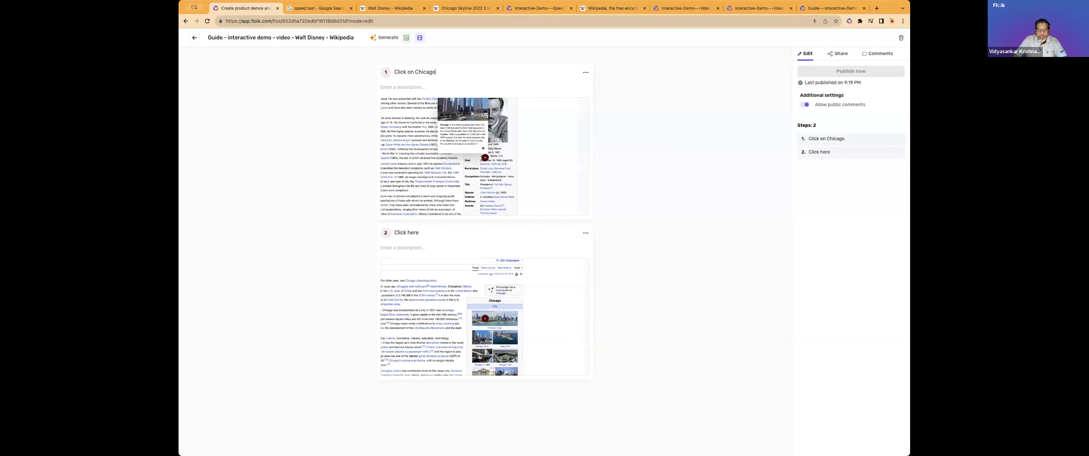
{"action": "type", "text": "- this is t"}
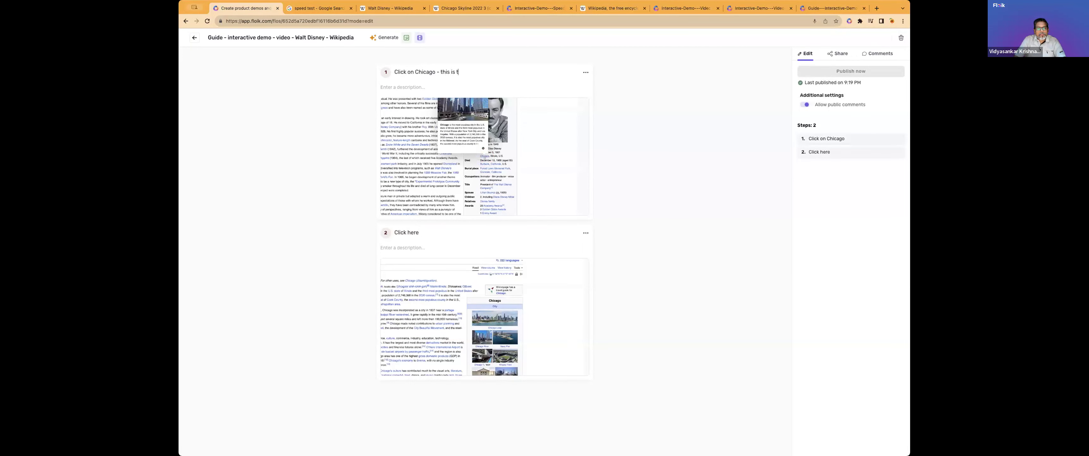
{"action": "type", "text": "he title"}
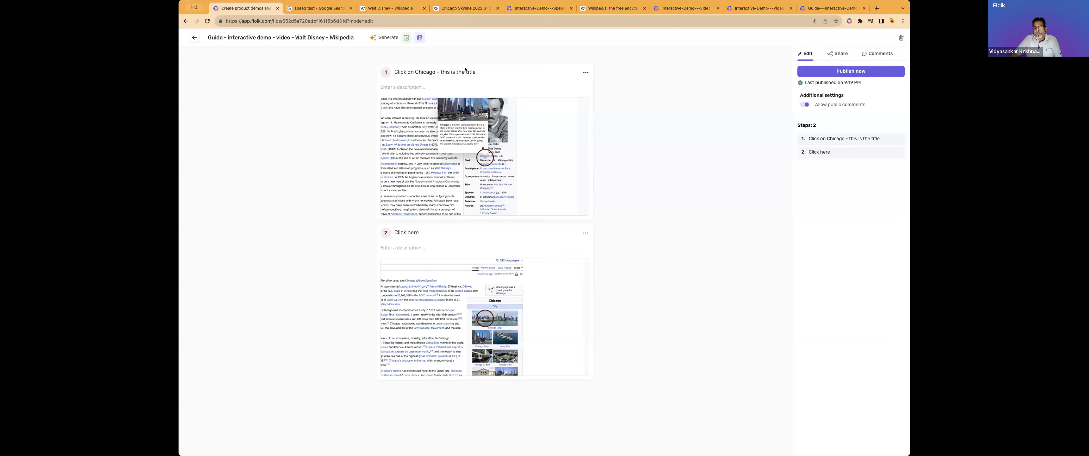
Step: Paste the opening paragraph of Wikipedia's Walt Disney article as the first step's description and republish the guide
{"action": "left_click", "coordinate": [405, 88]}
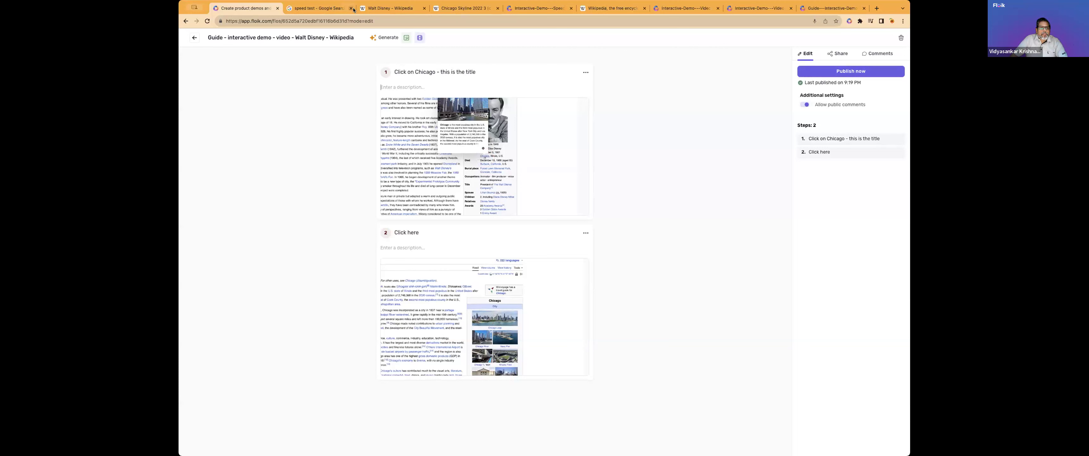
{"action": "key", "text": "super+3"}
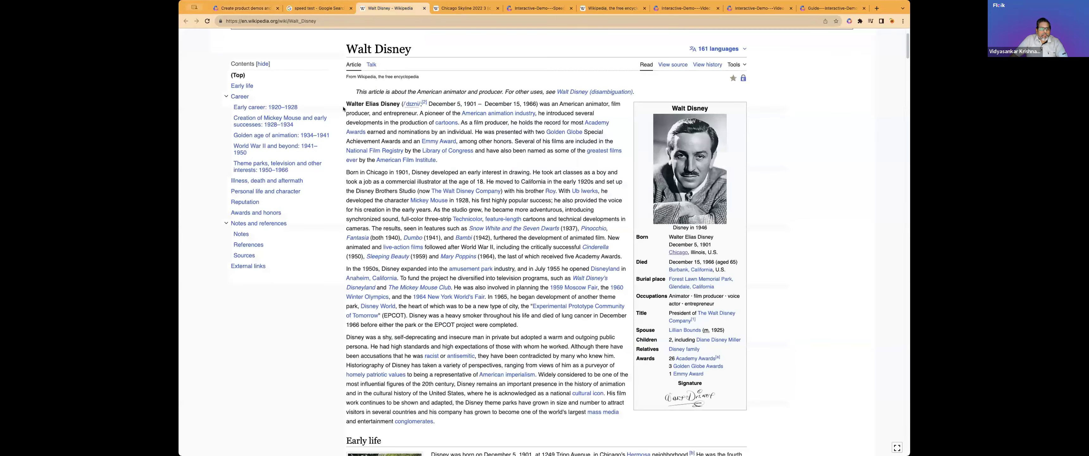
{"action": "left_click_drag", "start_coordinate": [345, 104], "coordinate": [434, 159]}
{"action": "key", "text": "super+1"}
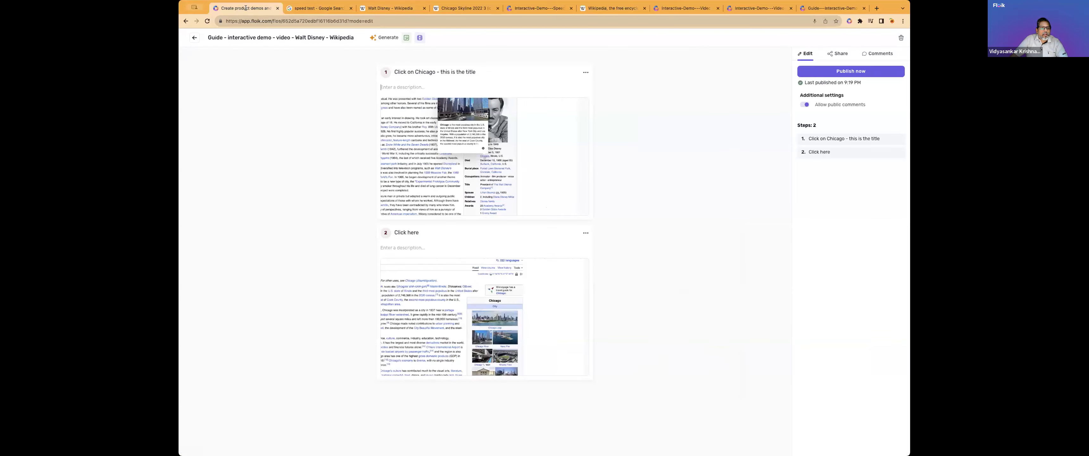
{"action": "left_click", "coordinate": [391, 87]}
{"action": "key", "text": "super+v"}
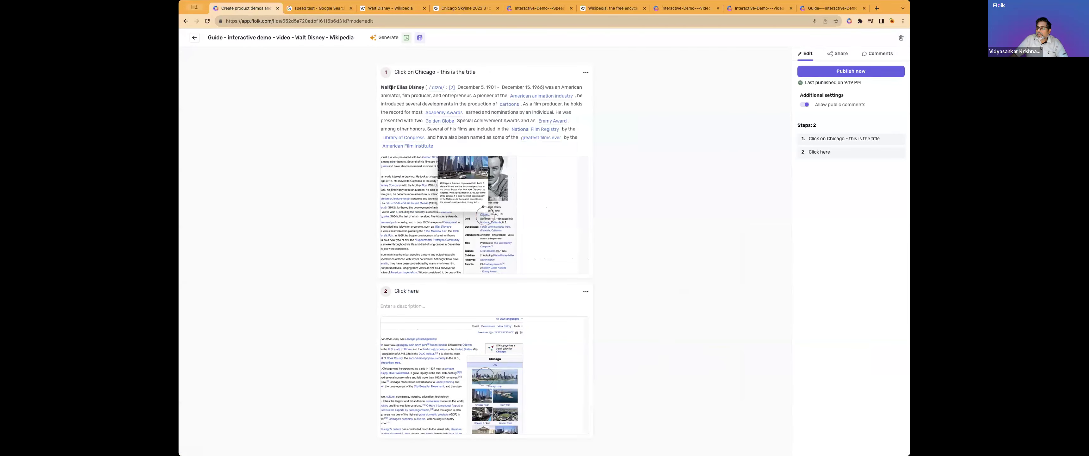
{"action": "mouse_move", "coordinate": [508, 163]}
{"action": "left_click", "coordinate": [810, 72]}
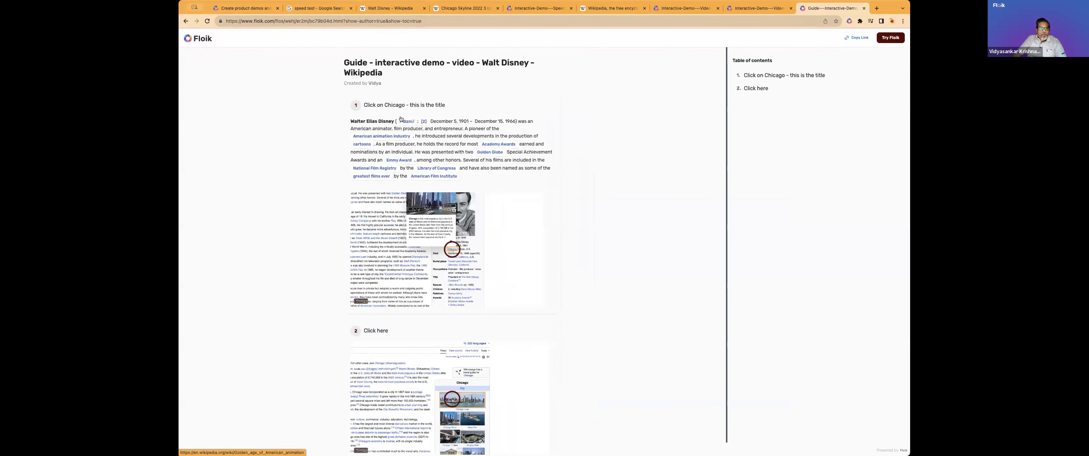
Step: Test the Academy Awards link in the published guide's description, return to the guide, and look over its steps
{"action": "left_click", "coordinate": [487, 145]}
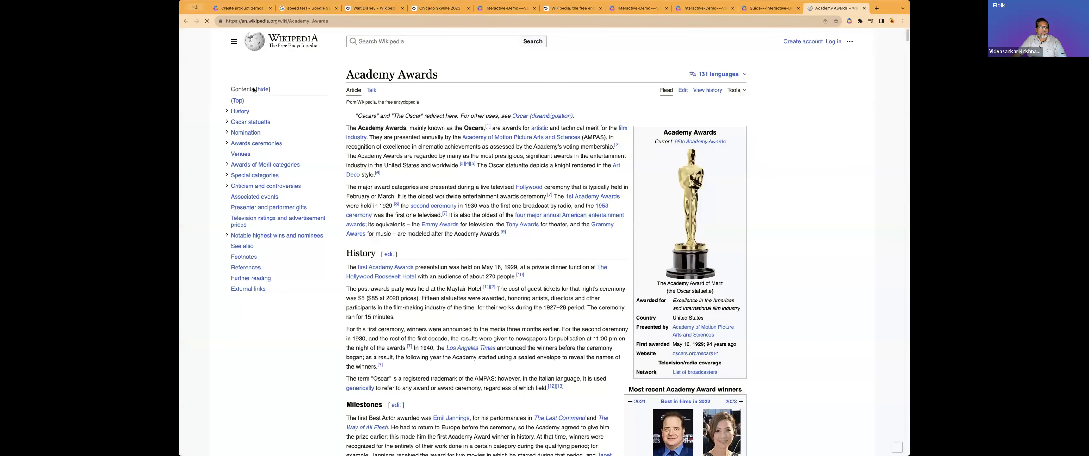
{"action": "left_click", "coordinate": [774, 9]}
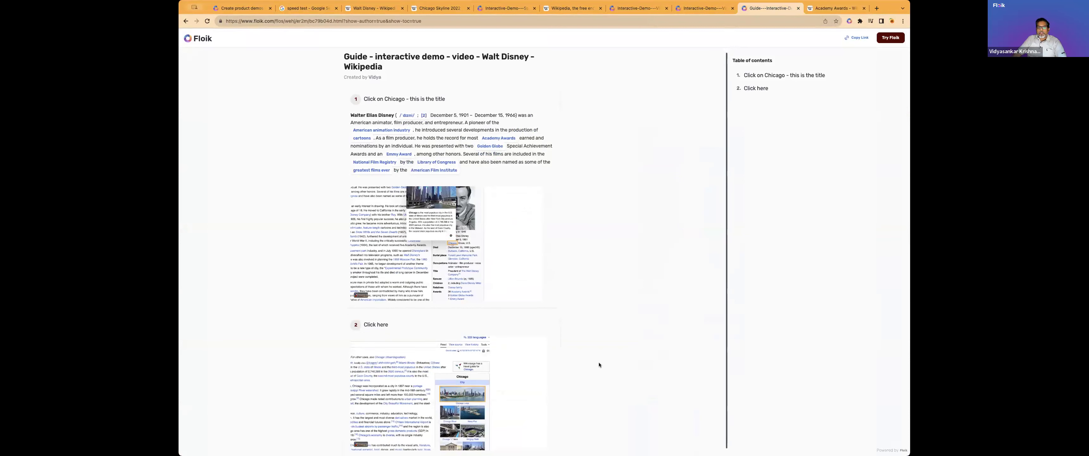
{"action": "scroll", "coordinate": [599, 363], "scroll_direction": "down", "scroll_amount": 1}
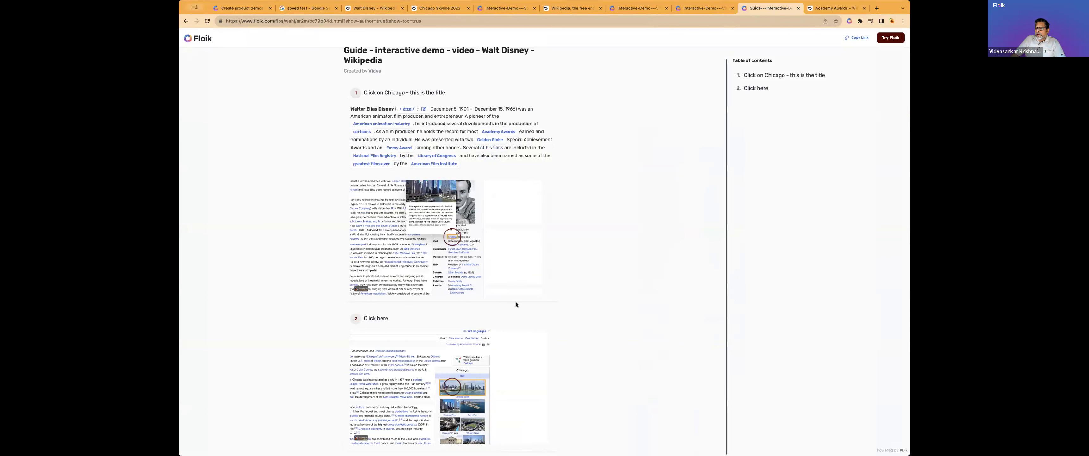
{"action": "scroll", "coordinate": [511, 292], "scroll_direction": "up", "scroll_amount": 1}
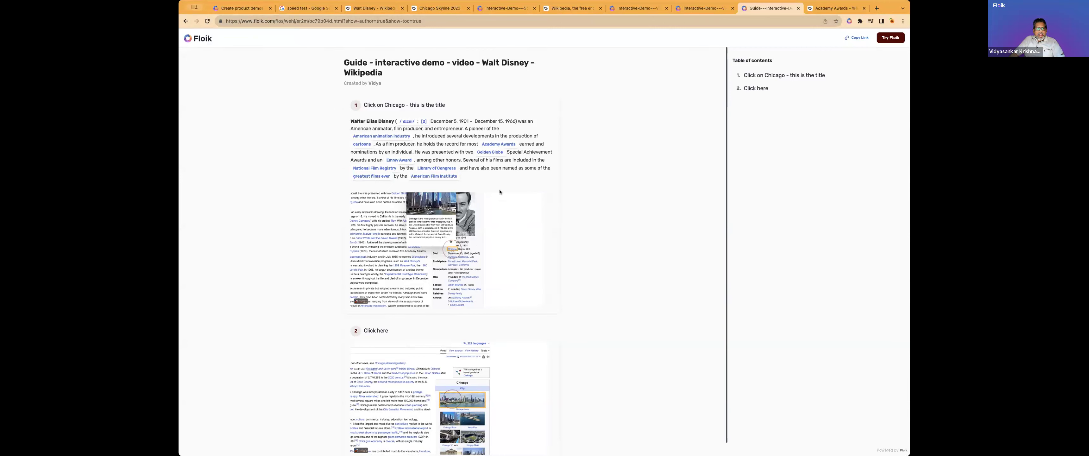
Step: Post the comment "Hello, what is this?" on the first step's screenshot in the published guide
{"action": "mouse_move", "coordinate": [514, 214]}
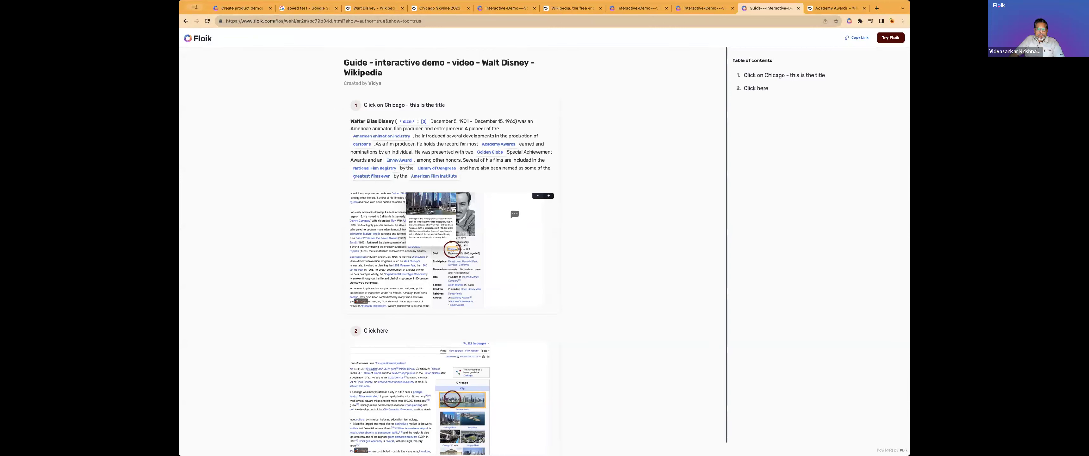
{"action": "left_click", "coordinate": [477, 262]}
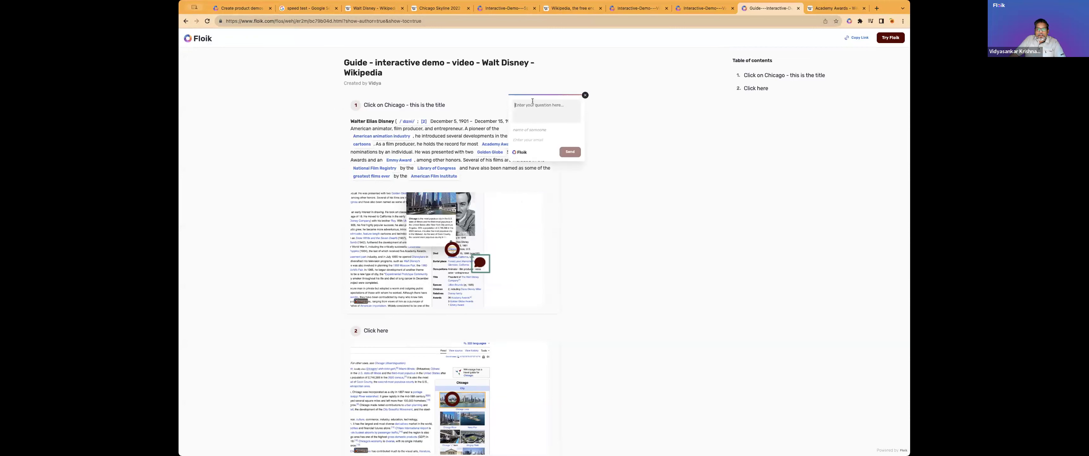
{"action": "type", "text": "Hello"}
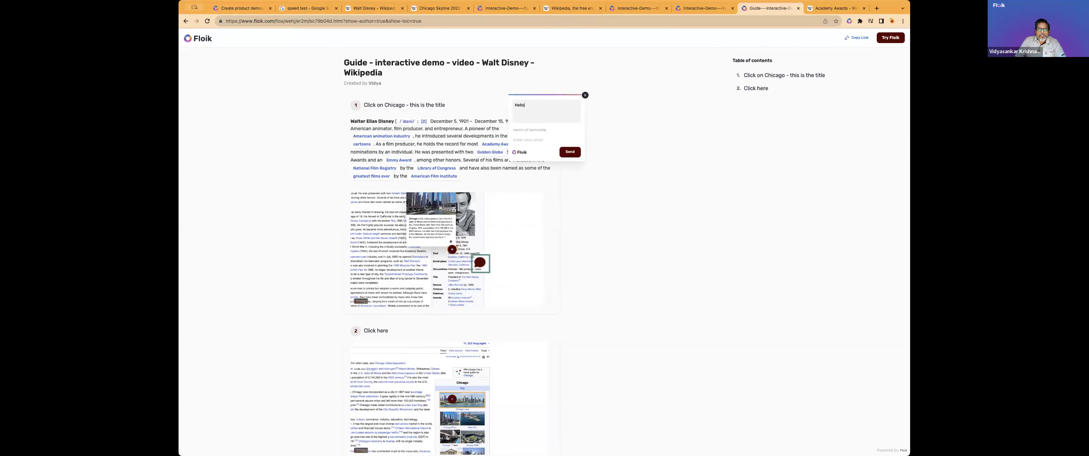
{"action": "type", "text": ", what is this?"}
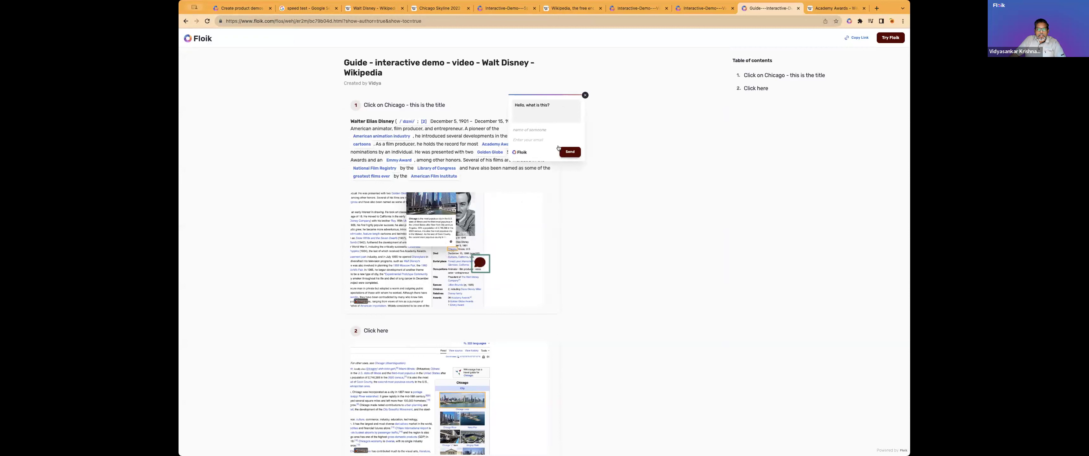
{"action": "left_click", "coordinate": [569, 152]}
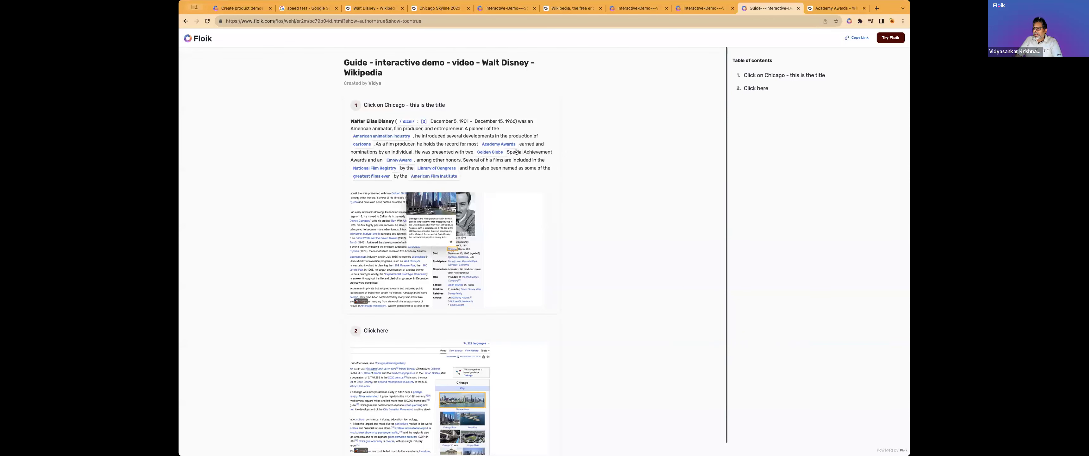
Step: Review the comments on the guide in the editor and return to the Floik home page
{"action": "left_click", "coordinate": [236, 12]}
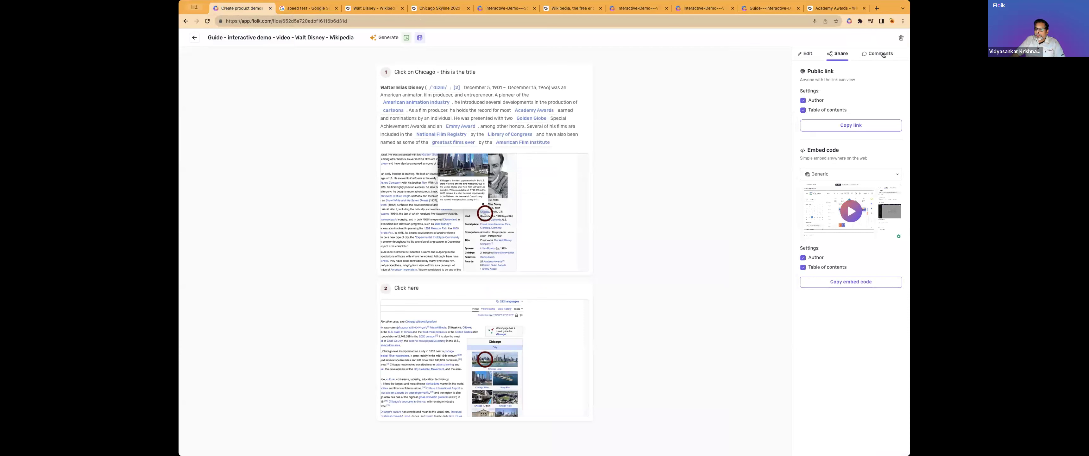
{"action": "left_click", "coordinate": [873, 53]}
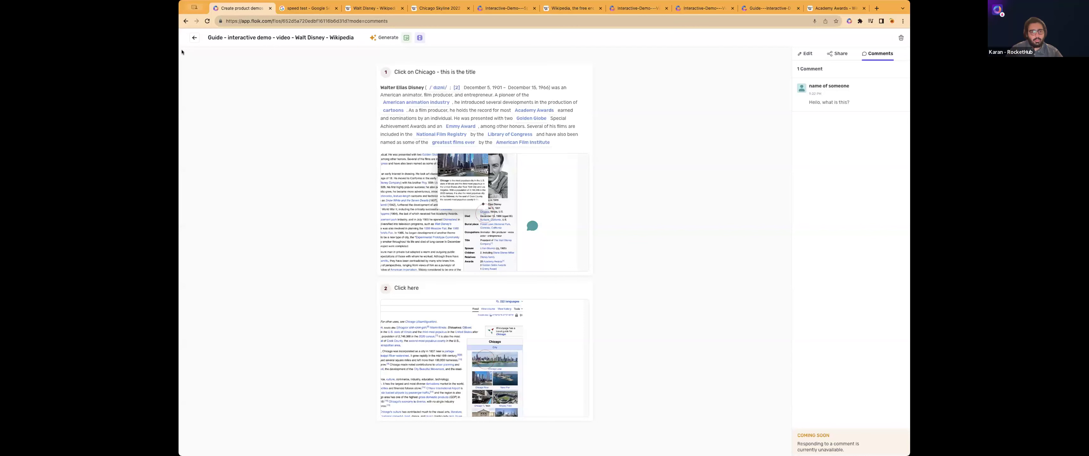
{"action": "left_click", "coordinate": [194, 38]}
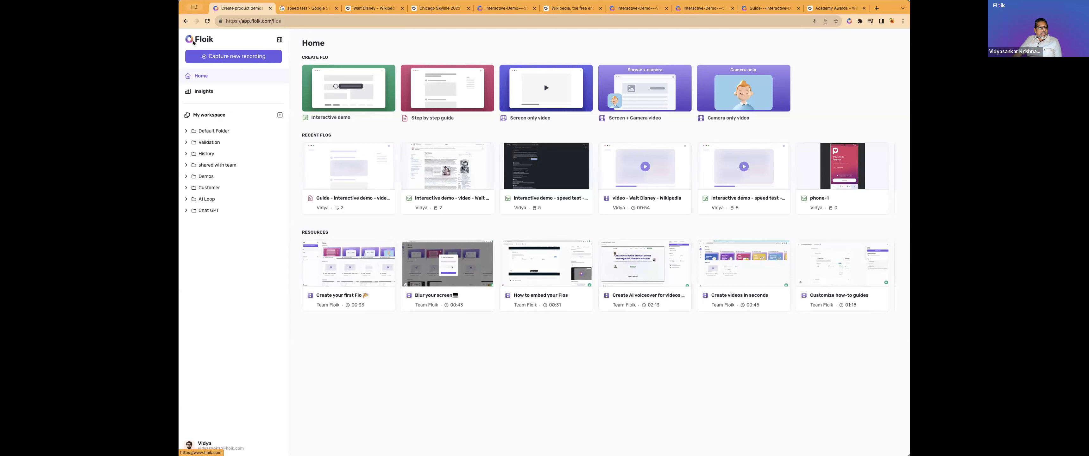
Step: View the Flo Insights, and open the "interactive demo - video - Walt Disney - Wikipedia" flo from the Default Folder
{"action": "left_click", "coordinate": [205, 92]}
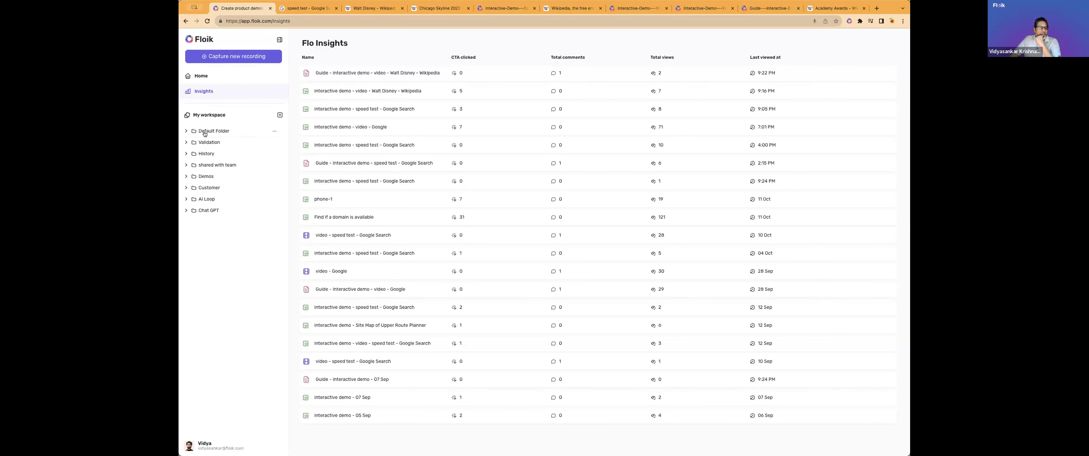
{"action": "left_click", "coordinate": [187, 132]}
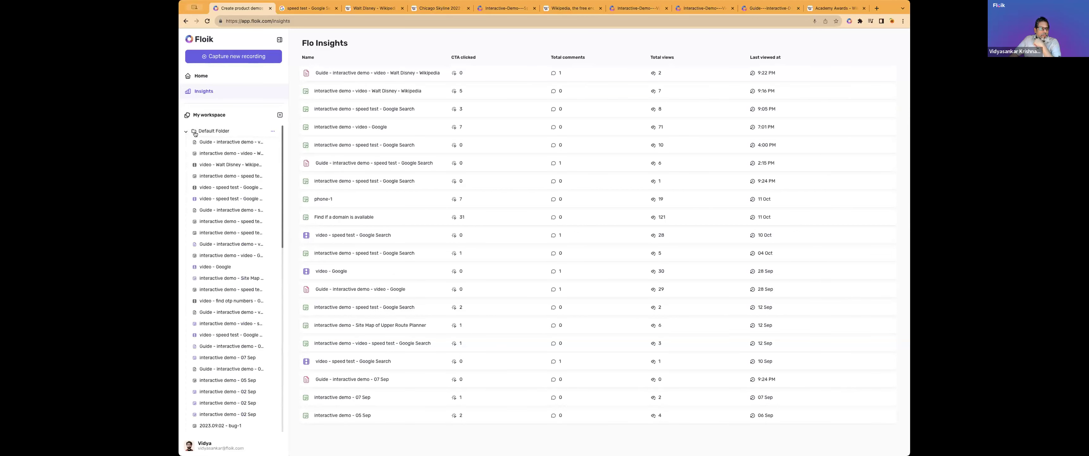
{"action": "left_click", "coordinate": [216, 152]}
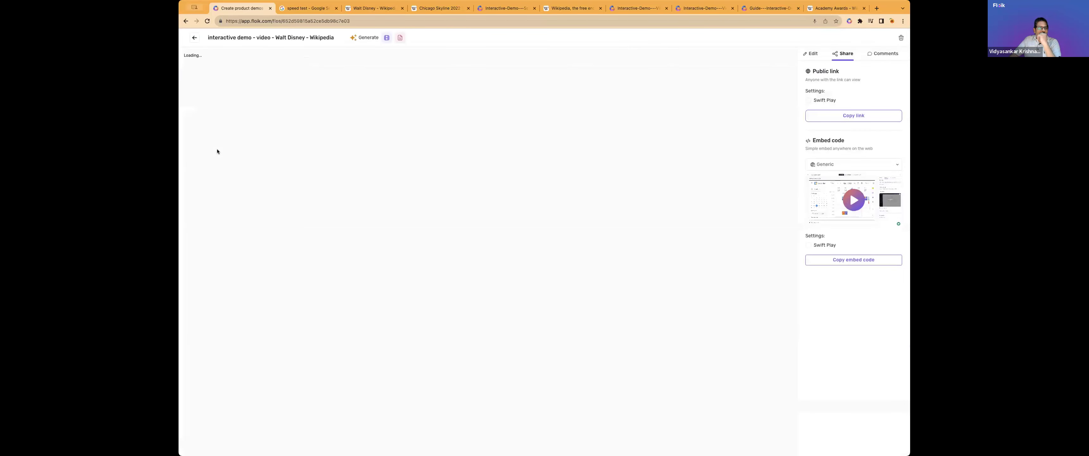
Step: Look over the published "interactive demo - speed test - Google Search" page and return to the Floik home page
{"action": "left_click", "coordinate": [505, 8]}
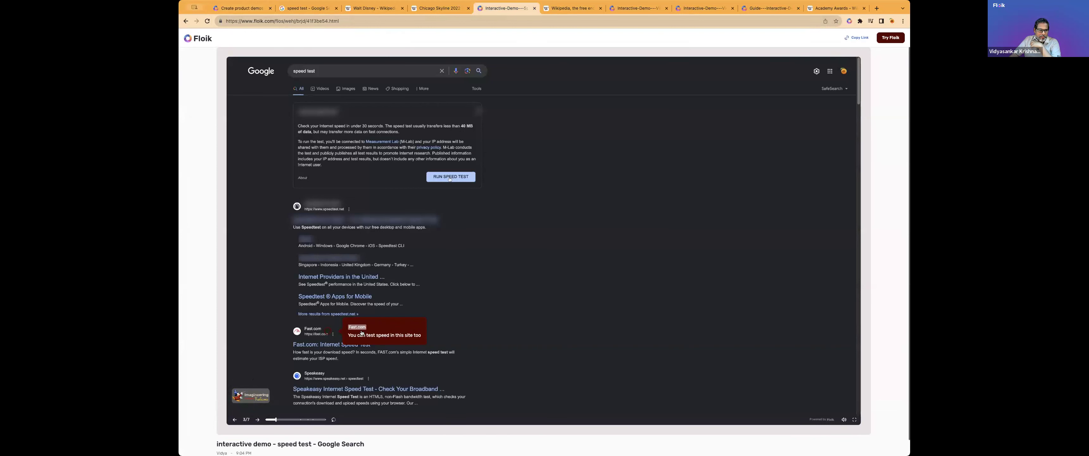
{"action": "scroll", "coordinate": [345, 416], "scroll_direction": "down", "scroll_amount": 1}
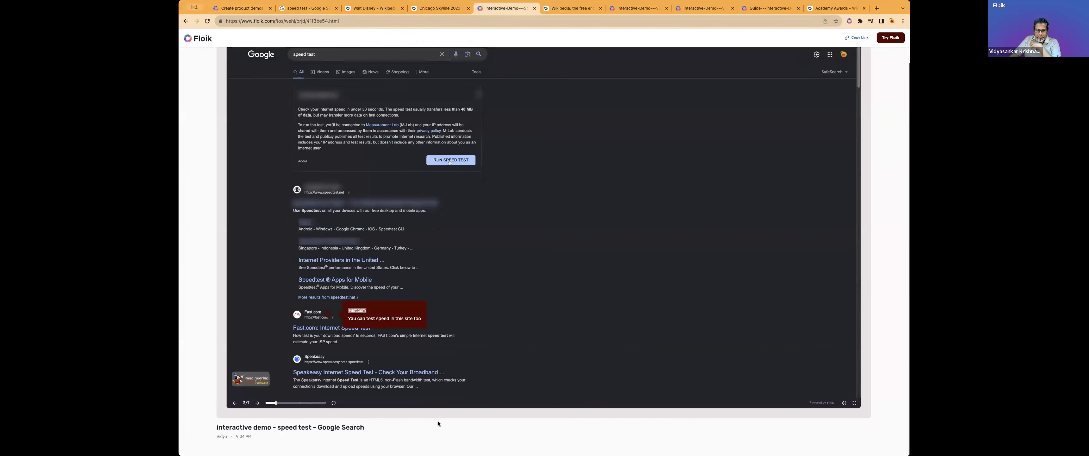
{"action": "scroll", "coordinate": [587, 261], "scroll_direction": "up", "scroll_amount": 1}
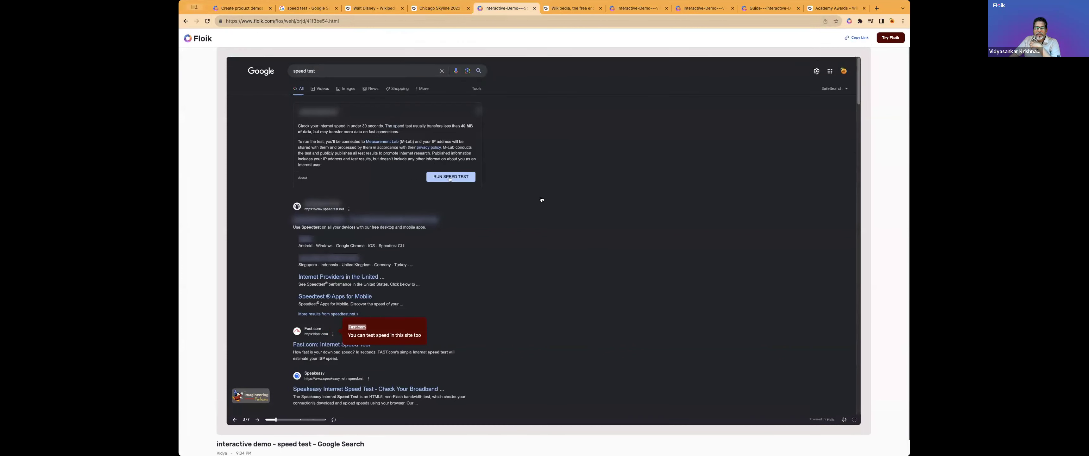
{"action": "left_click", "coordinate": [236, 8]}
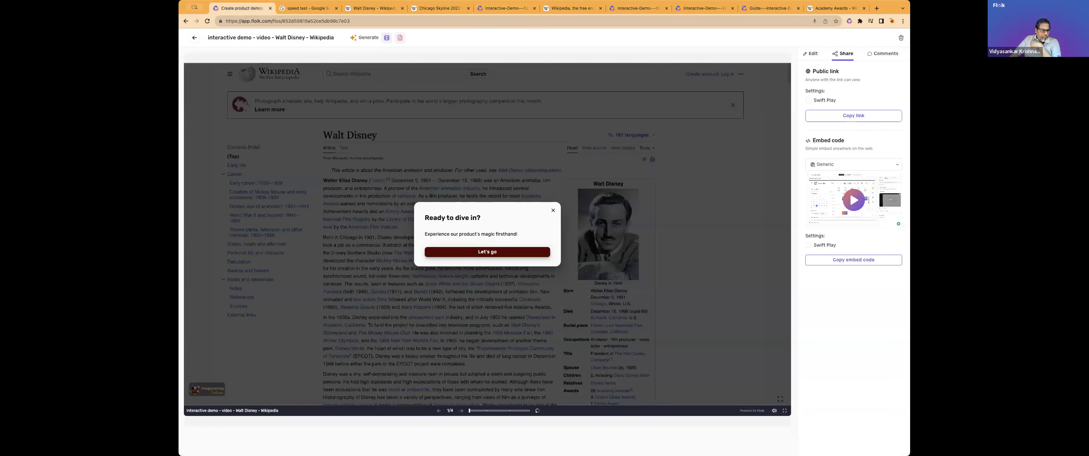
{"action": "left_click", "coordinate": [194, 38]}
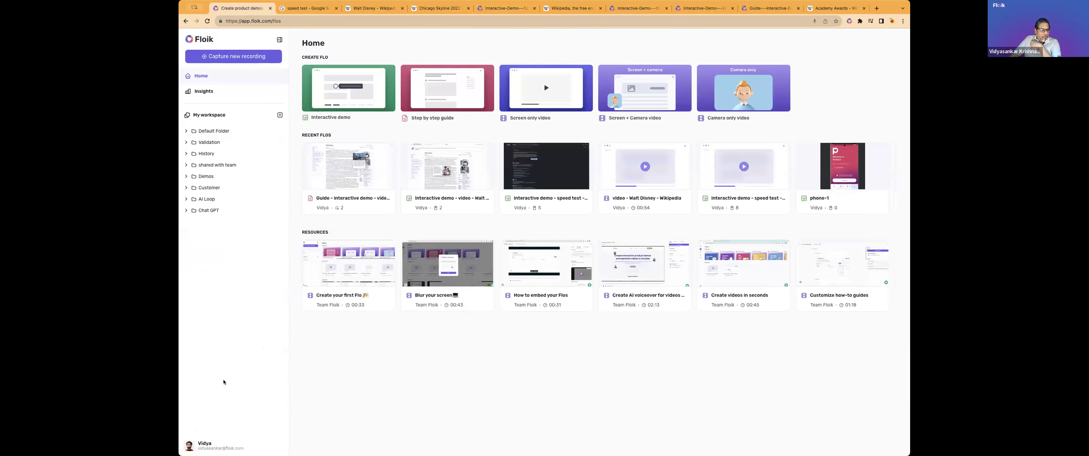
Step: Open the account's Branding settings to view the logo and color options
{"action": "left_click", "coordinate": [213, 444]}
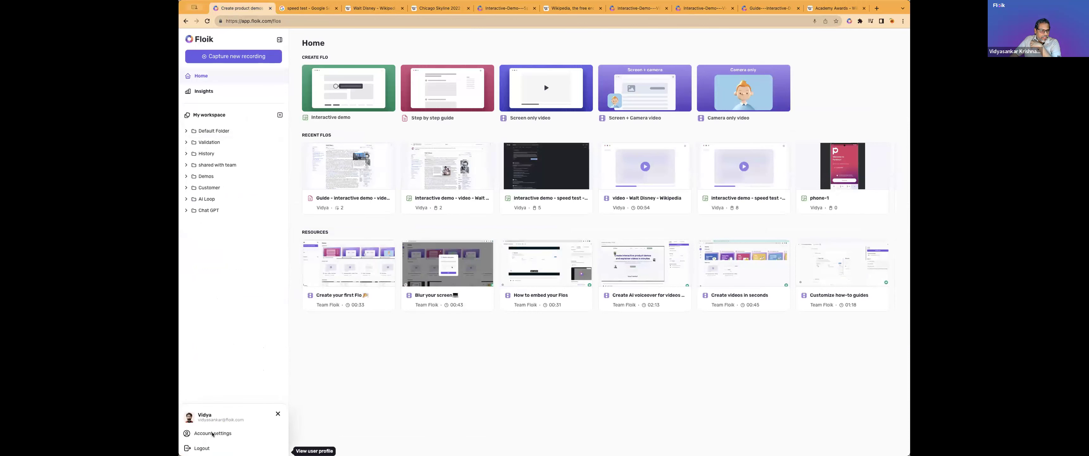
{"action": "left_click", "coordinate": [212, 433]}
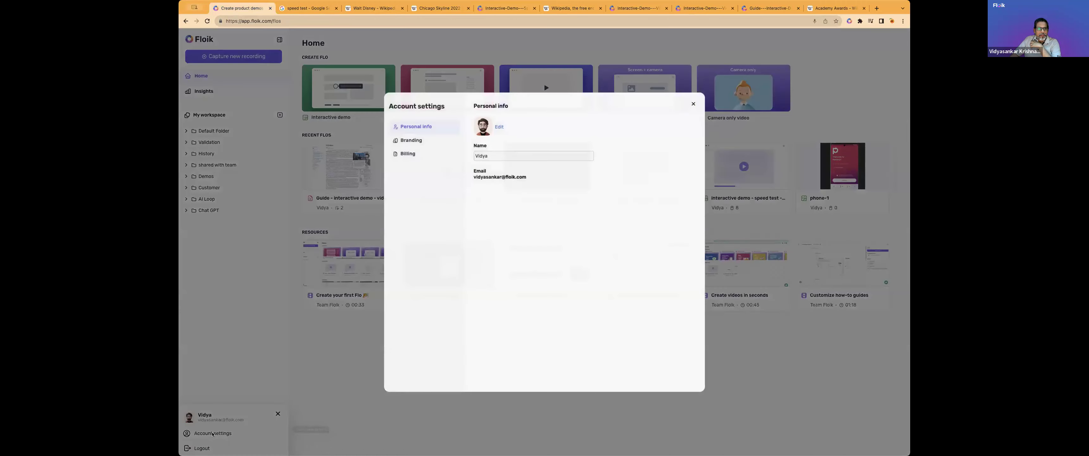
{"action": "left_click", "coordinate": [408, 141]}
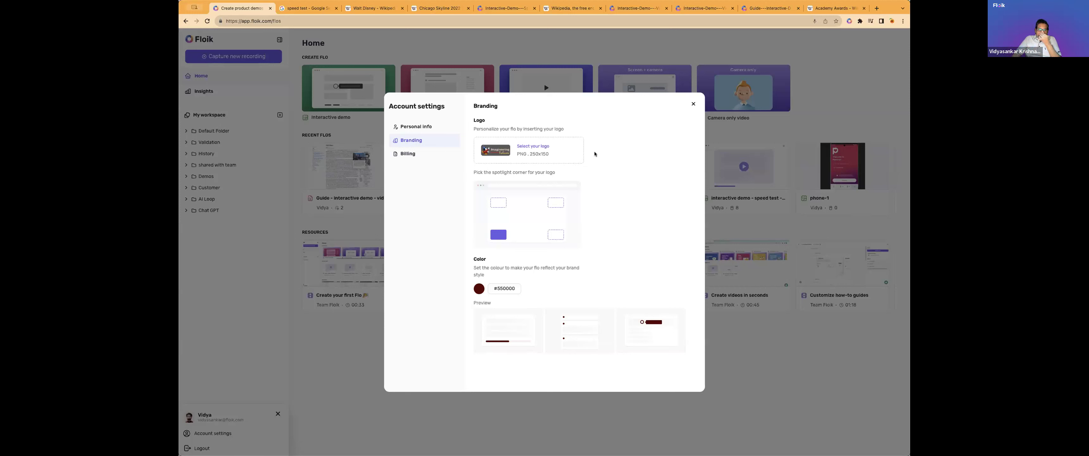
Step: Try each spotlight corner for the brand logo, ending with the bottom-left corner
{"action": "left_click", "coordinate": [498, 203]}
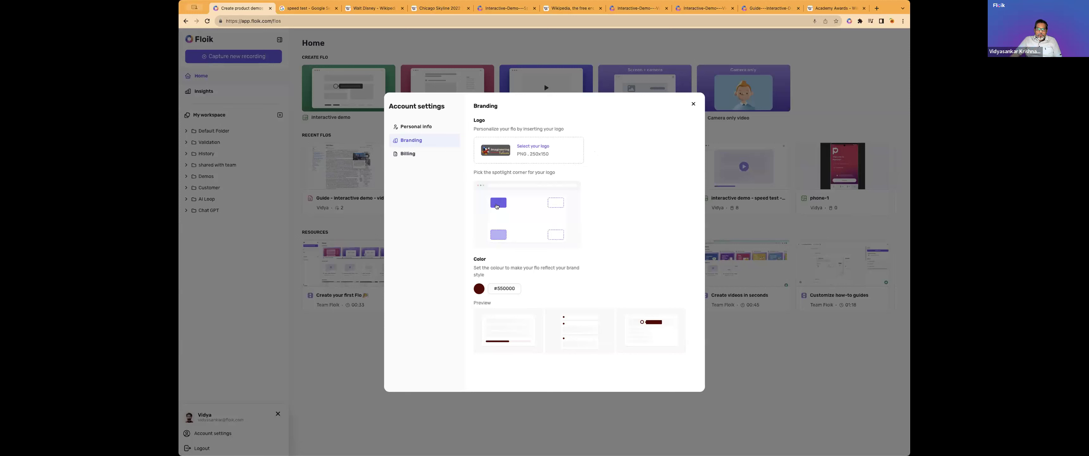
{"action": "left_click", "coordinate": [555, 205]}
{"action": "left_click", "coordinate": [556, 235]}
{"action": "left_click", "coordinate": [493, 236]}
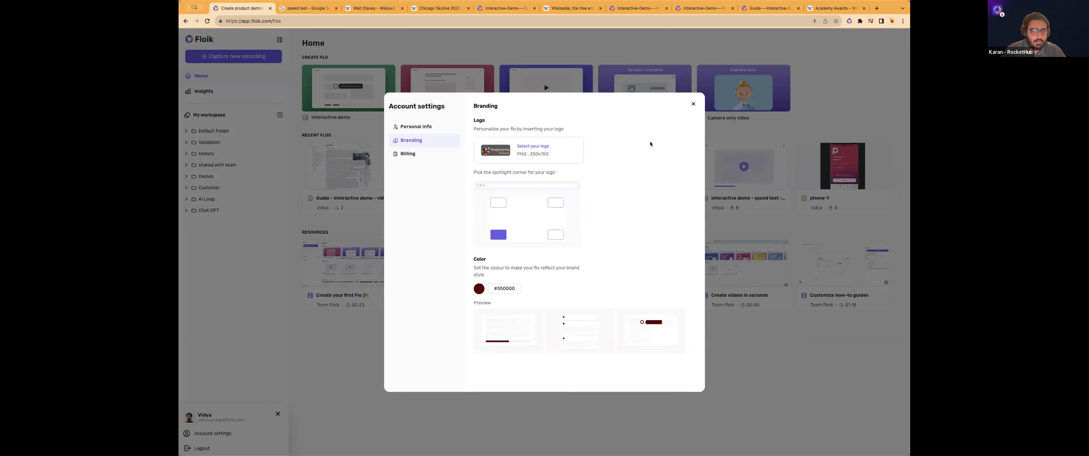
Step: View the Personal info settings, then close the account settings and the user profile menu
{"action": "left_click", "coordinate": [415, 126]}
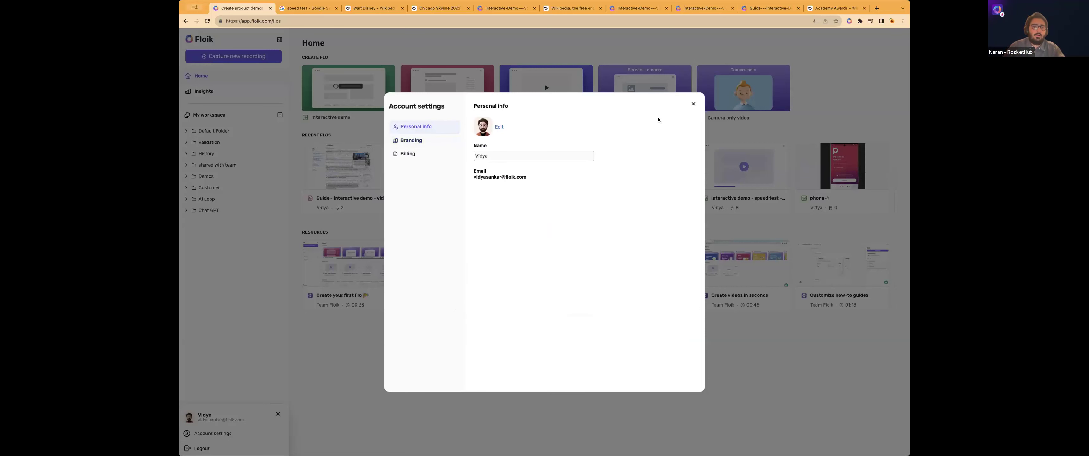
{"action": "left_click", "coordinate": [692, 105]}
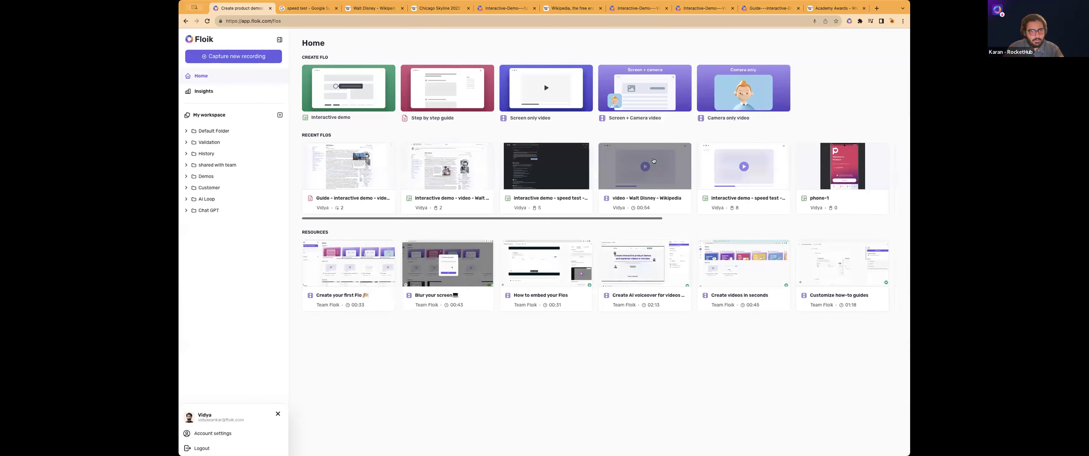
{"action": "left_click", "coordinate": [277, 413]}
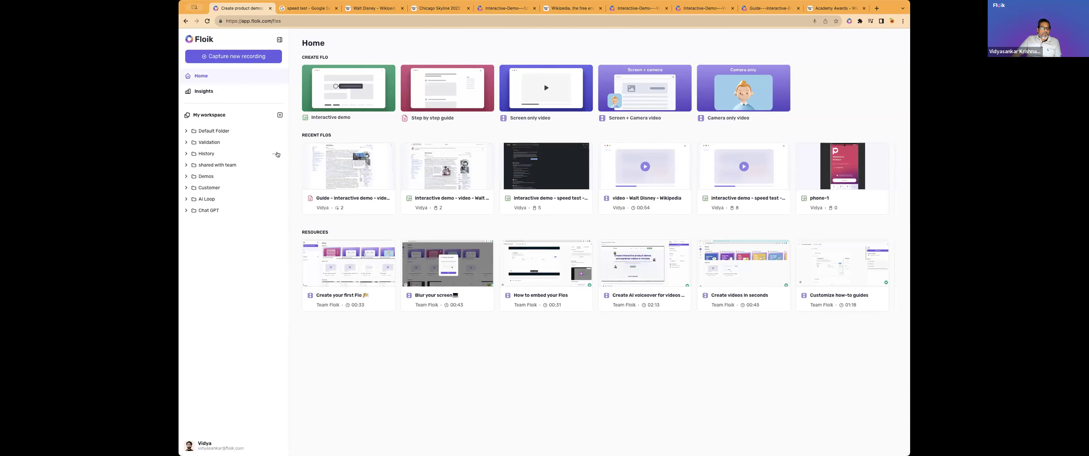
Step: Expand the Default Folder in the workspace and open the "video - speed test - Google Search" flo
{"action": "left_click", "coordinate": [185, 130]}
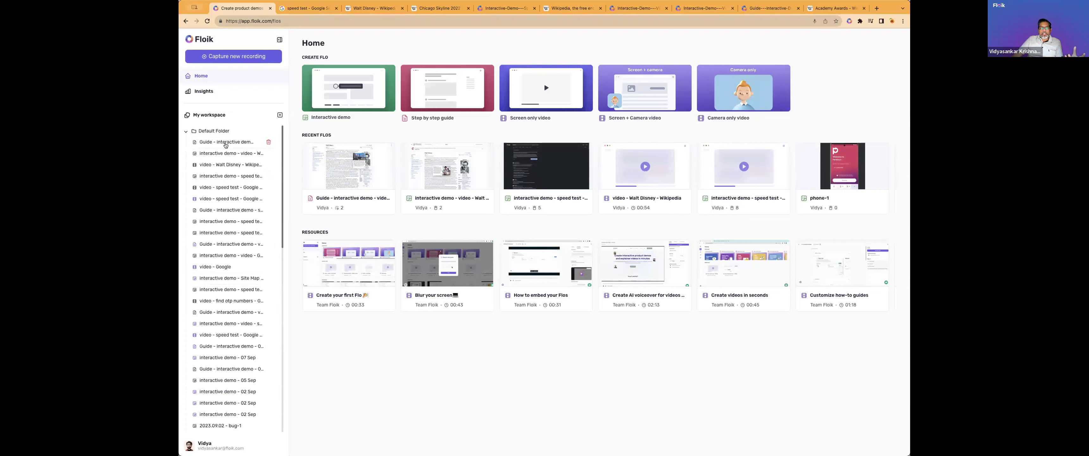
{"action": "left_click_drag", "start_coordinate": [220, 143], "coordinate": [227, 174]}
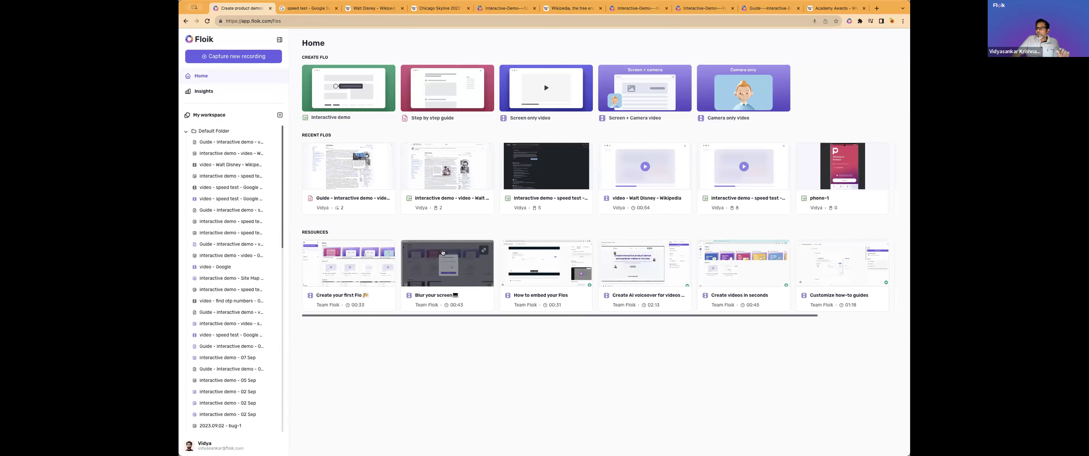
{"action": "left_click", "coordinate": [233, 199]}
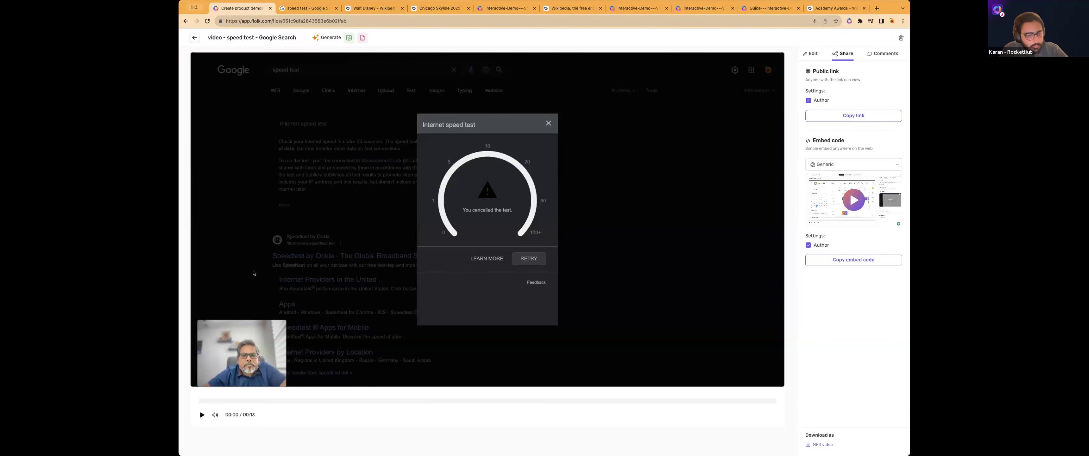
Step: Copy the video's public link with Author enabled and open it in a new browser tab
{"action": "left_click", "coordinate": [823, 116]}
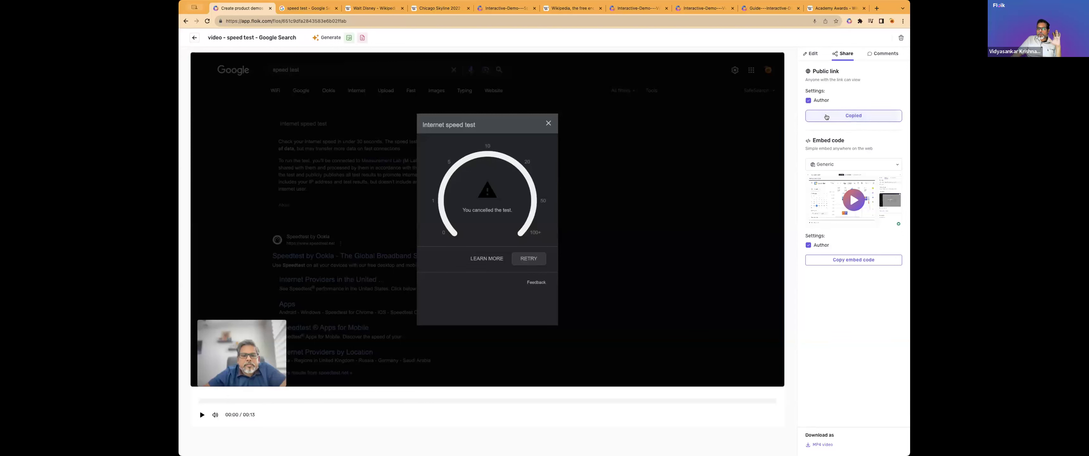
{"action": "left_click", "coordinate": [873, 10]}
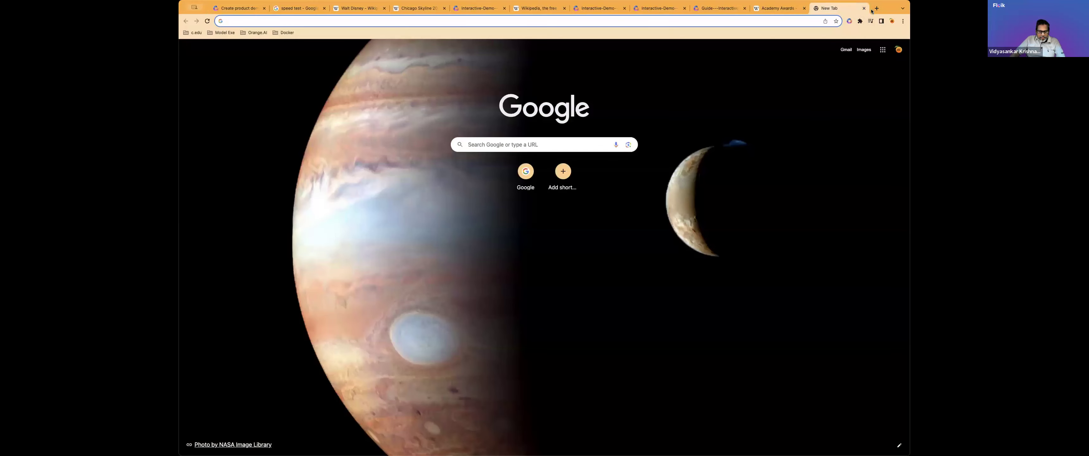
{"action": "key", "text": "super+v"}
{"action": "key", "text": "Return"}
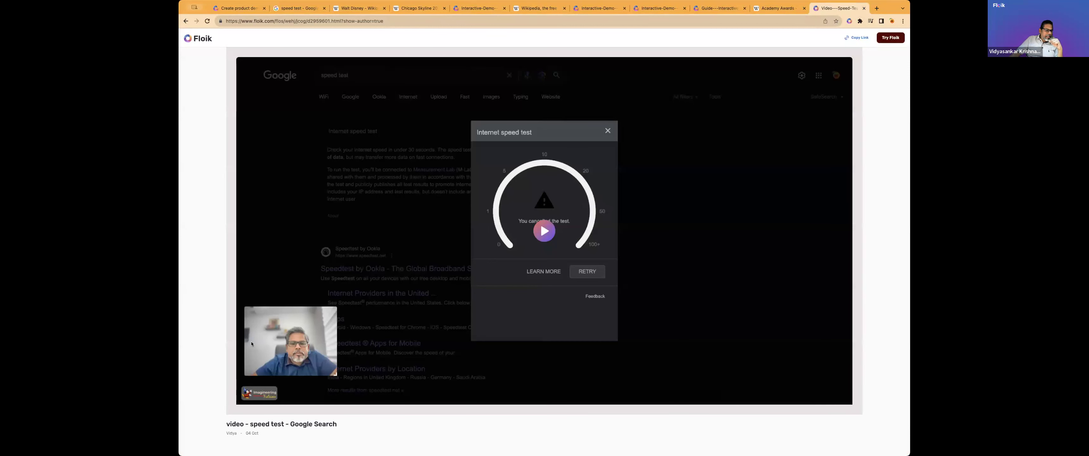
Step: Play the published speed test video and move the presenter's camera bubble to the video frame's upper-right corner
{"action": "left_click", "coordinate": [541, 232]}
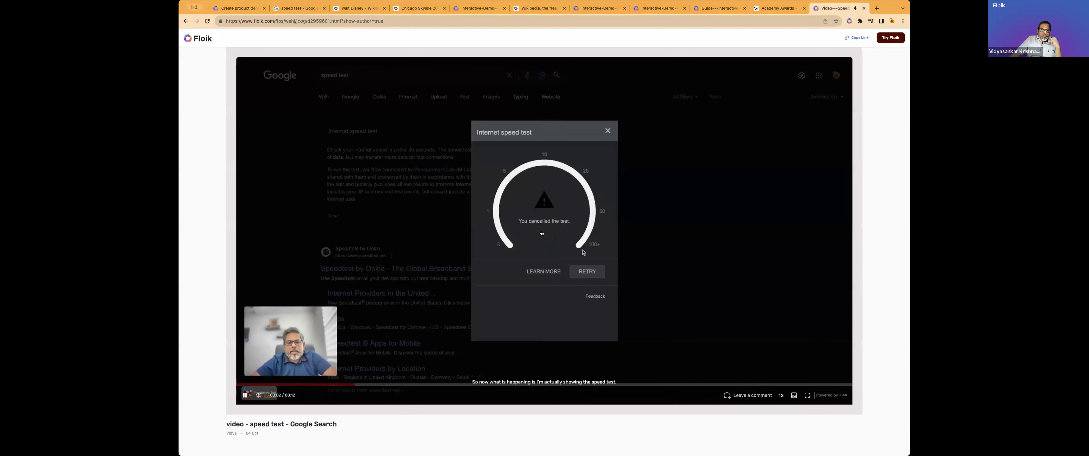
{"action": "left_click", "coordinate": [540, 232]}
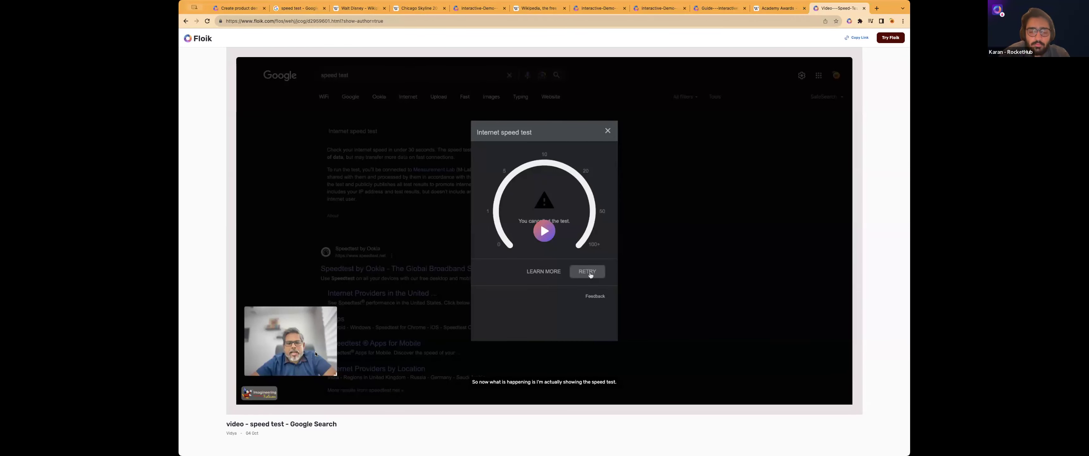
{"action": "left_click_drag", "start_coordinate": [277, 340], "coordinate": [797, 124]}
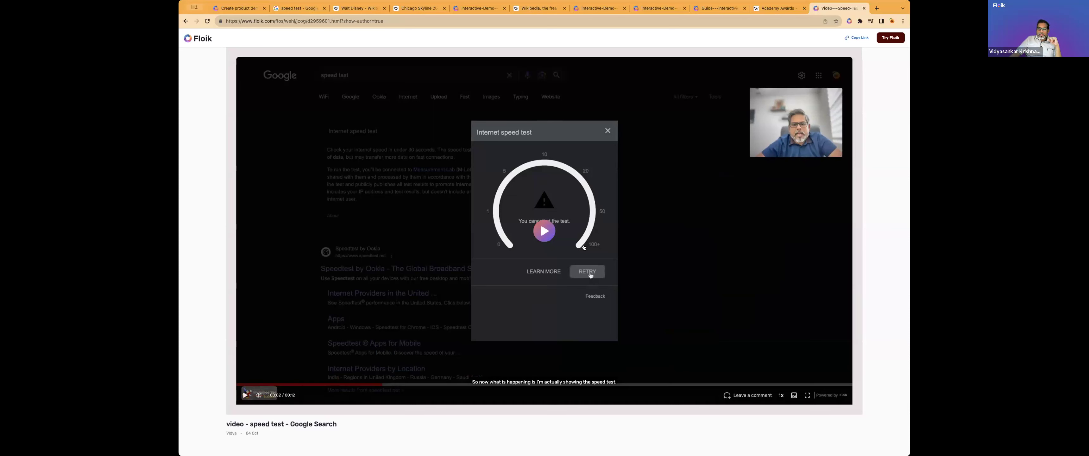
{"action": "left_click", "coordinate": [546, 238]}
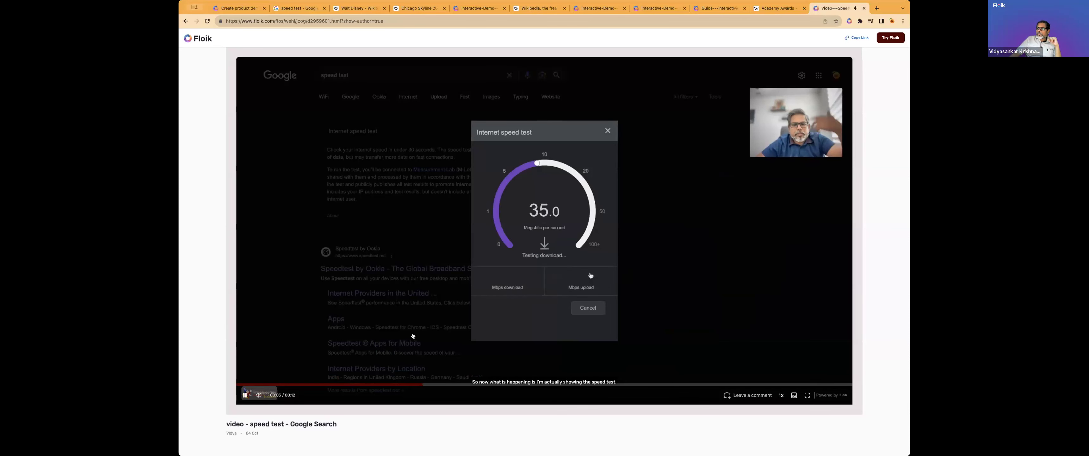
{"action": "left_click", "coordinate": [563, 224]}
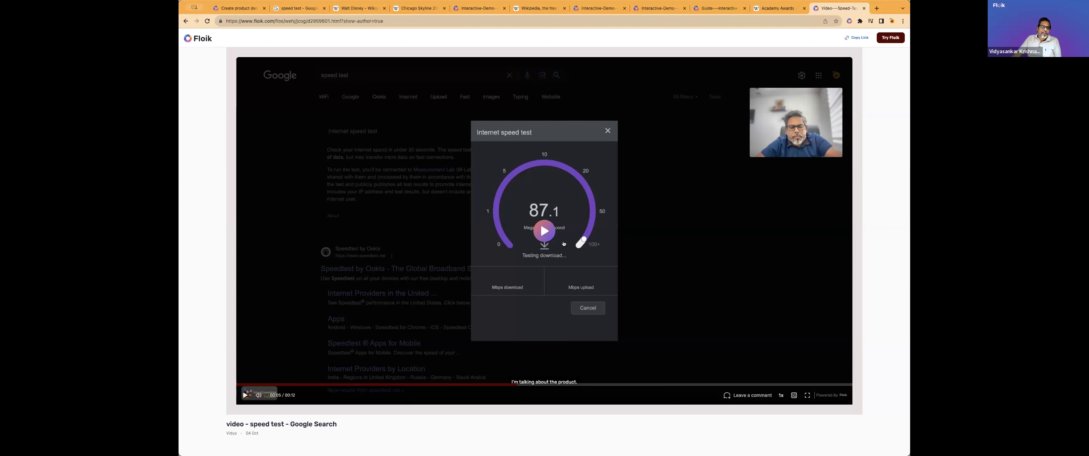
Step: Return to the Floik home page, view the templates for a new recording, and collapse the Default Folder
{"action": "left_click", "coordinate": [240, 9]}
{"action": "left_click", "coordinate": [194, 41]}
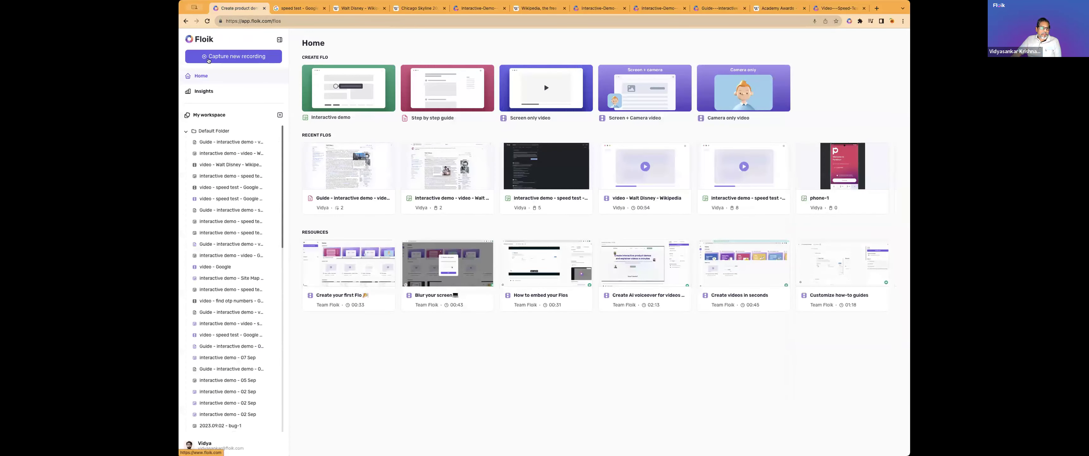
{"action": "left_click", "coordinate": [208, 60]}
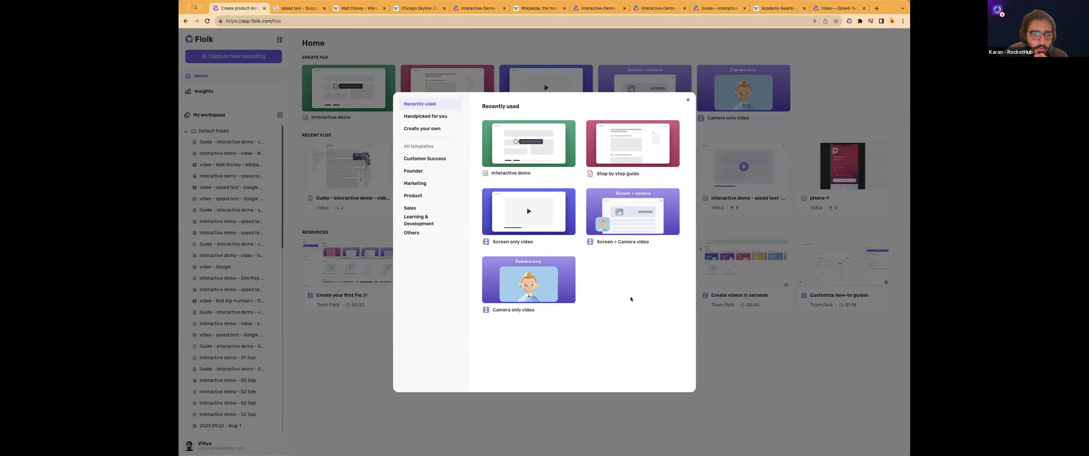
{"action": "key", "text": "Escape"}
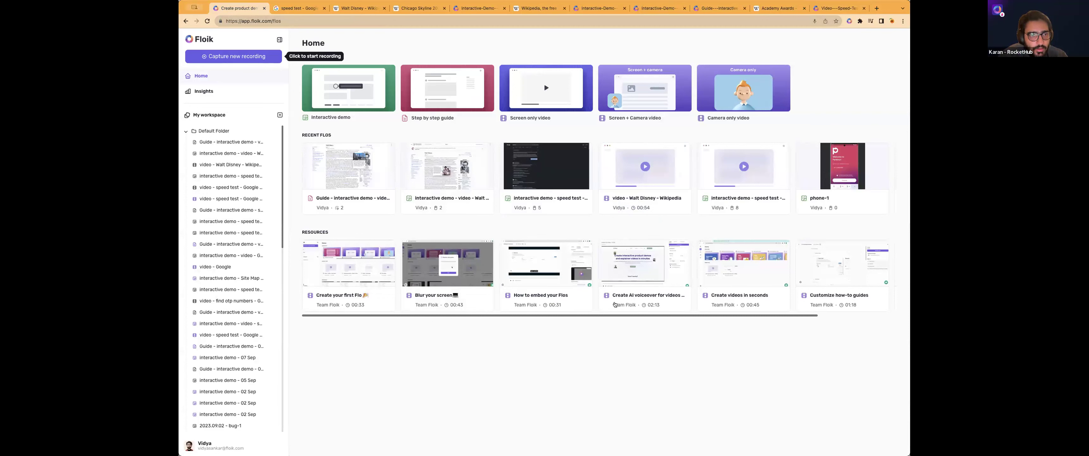
{"action": "left_click", "coordinate": [184, 132]}
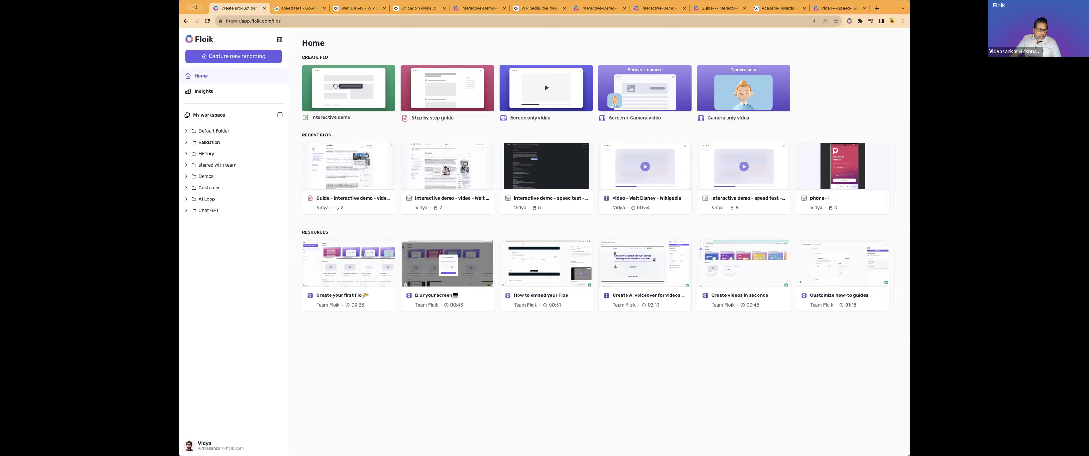
Step: Check the Personal info in the account settings and close the dialog
{"action": "left_click", "coordinate": [210, 436]}
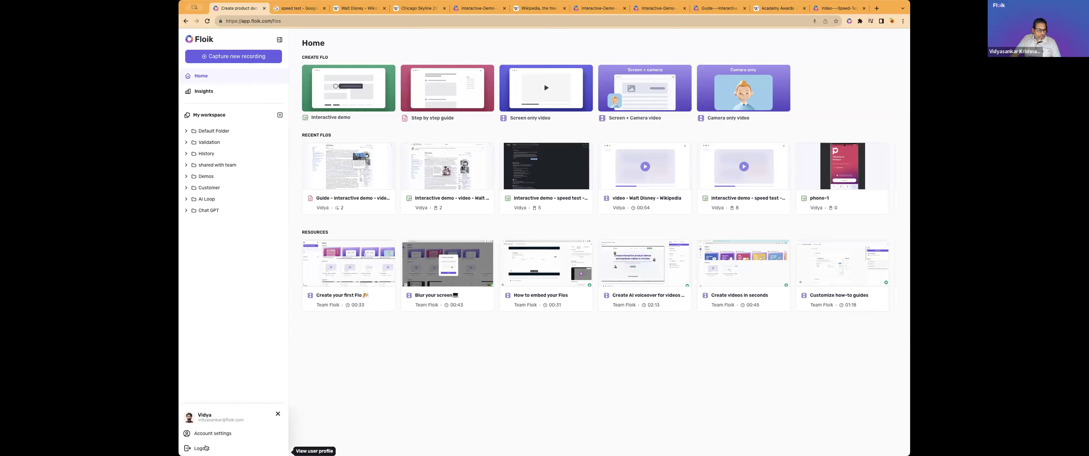
{"action": "left_click", "coordinate": [213, 432]}
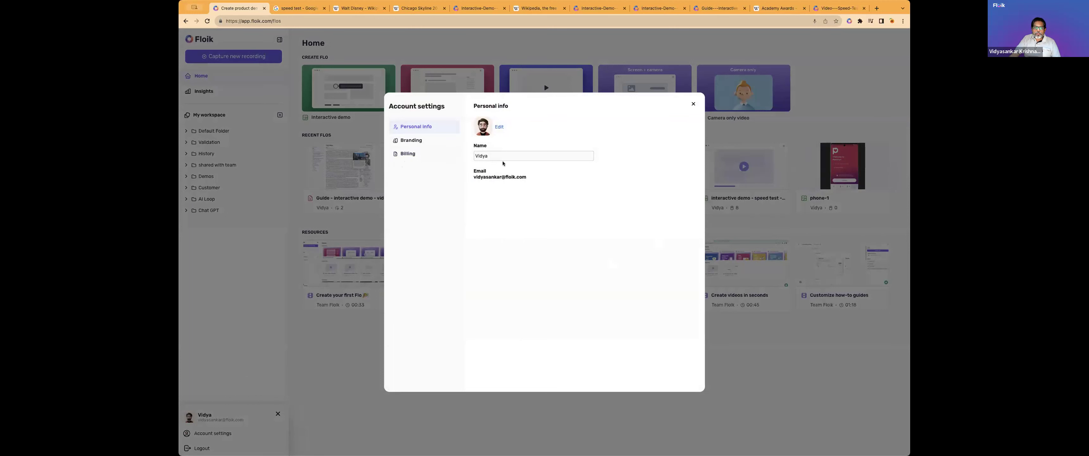
{"action": "left_click", "coordinate": [692, 104]}
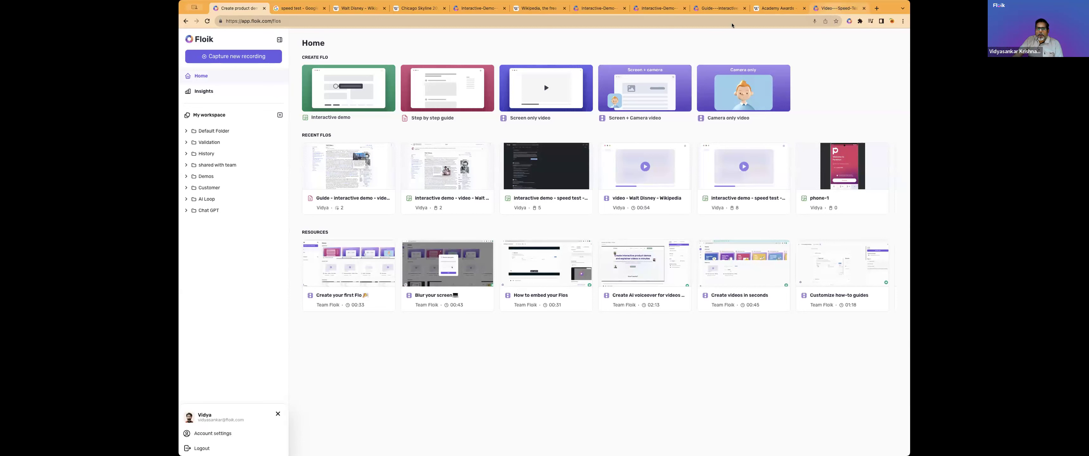
{"action": "key", "text": "ctrl+9"}
{"action": "left_click", "coordinate": [252, 21]}
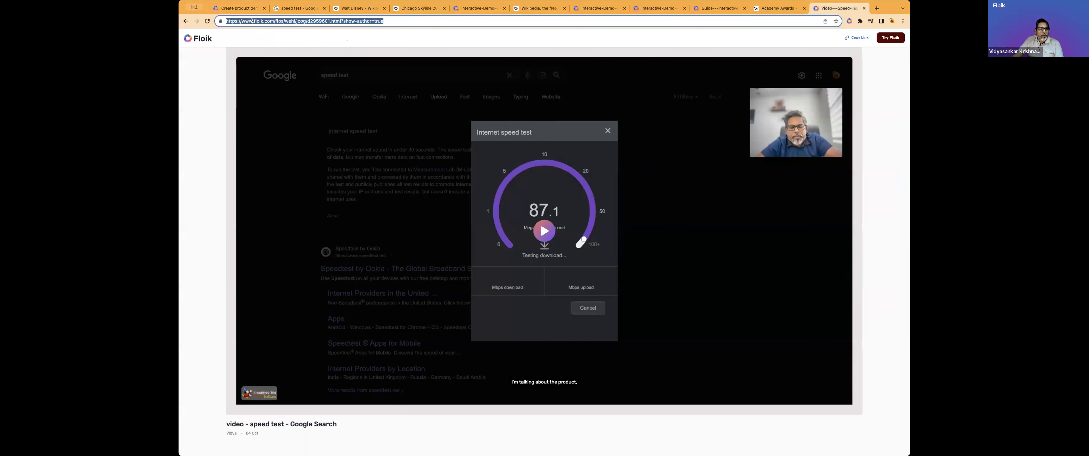
{"action": "left_click", "coordinate": [275, 21]}
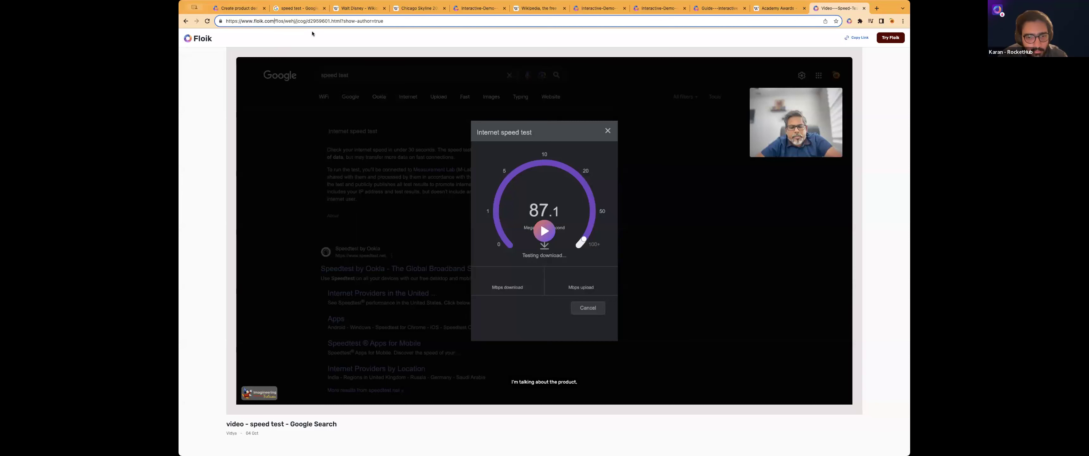
{"action": "mouse_move", "coordinate": [353, 92]}
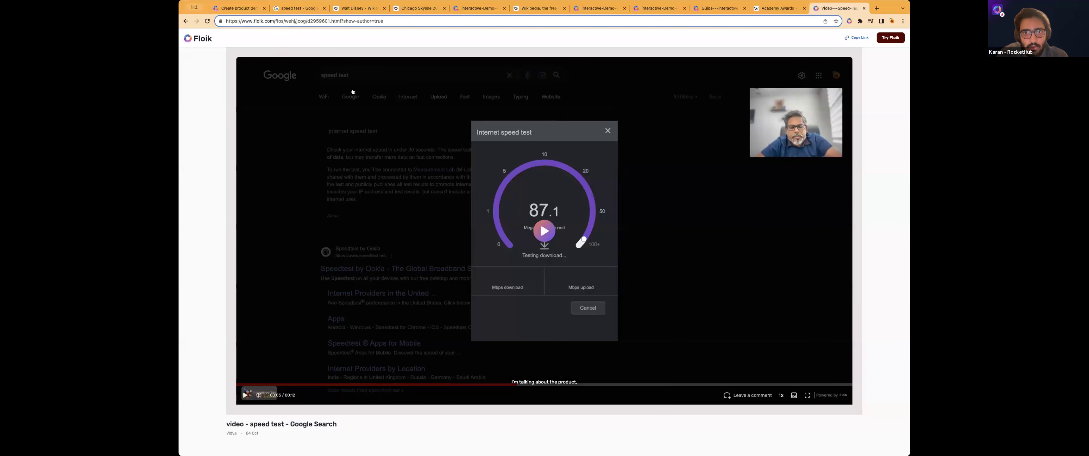
{"action": "key", "text": "shift+Left"}
{"action": "key", "text": "shift+Left"}
{"action": "key", "text": "shift+Left"}
{"action": "key", "text": "shift+Left"}
{"action": "key", "text": "shift+Left"}
{"action": "key", "text": "shift+Left"}
{"action": "key", "text": "shift+Left"}
{"action": "key", "text": "shift+Left"}
{"action": "key", "text": "shift+Left"}
{"action": "key", "text": "shift+Left"}
{"action": "key", "text": "shift+Left"}
{"action": "key", "text": "shift+Left"}
{"action": "key", "text": "shift+Left"}
{"action": "key", "text": "shift+Left"}
{"action": "key", "text": "shift+Left"}
{"action": "key", "text": "shift+Left"}
{"action": "key", "text": "shift+Left"}
{"action": "key", "text": "shift+Left"}
{"action": "key", "text": "shift+Left"}
{"action": "key", "text": "shift+Left"}
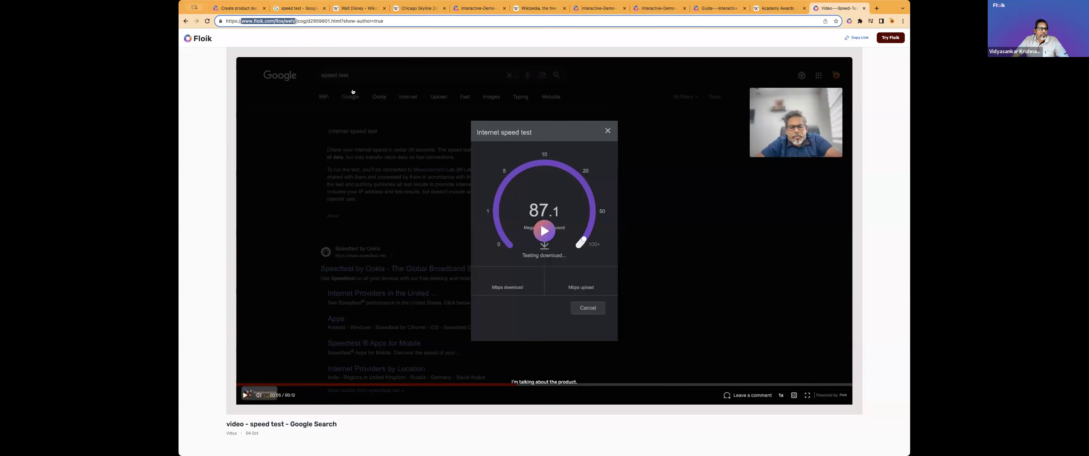
Step: Replace the highlighted part of the web address with help.abc.com without loading it, and return to the Floik home page
{"action": "type", "text": "help.abc."}
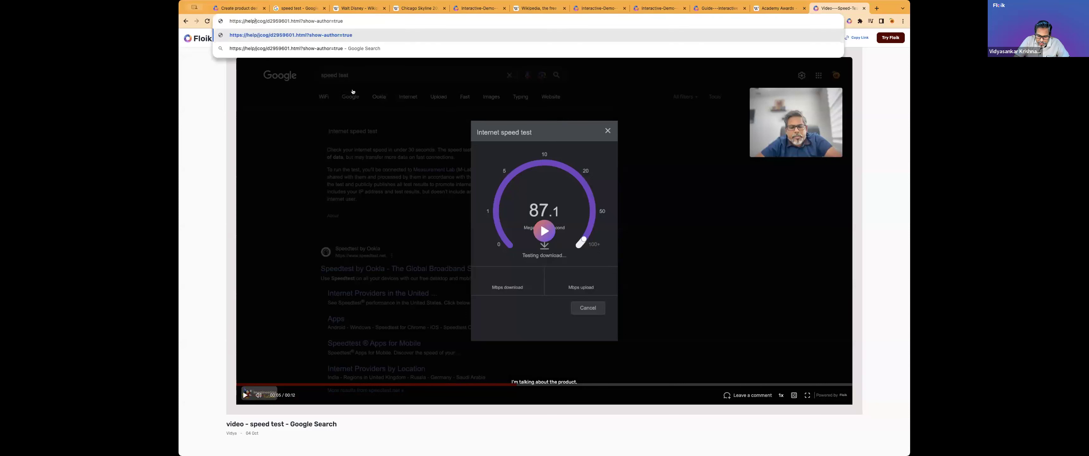
{"action": "type", "text": "com"}
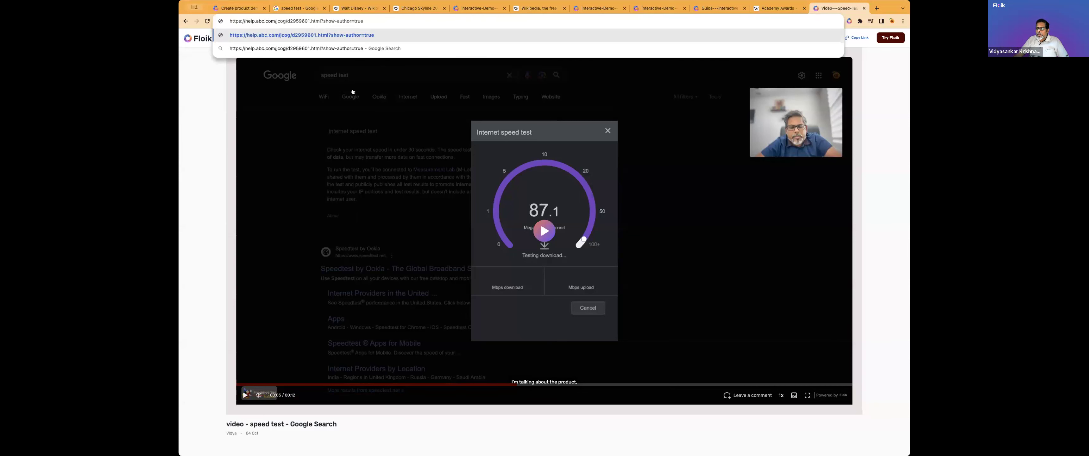
{"action": "key", "text": "Escape"}
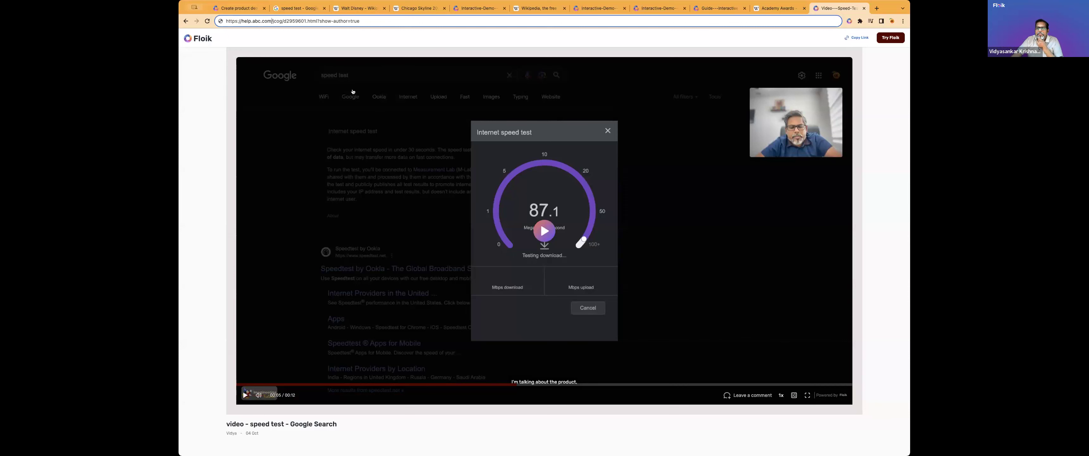
{"action": "left_click", "coordinate": [250, 10]}
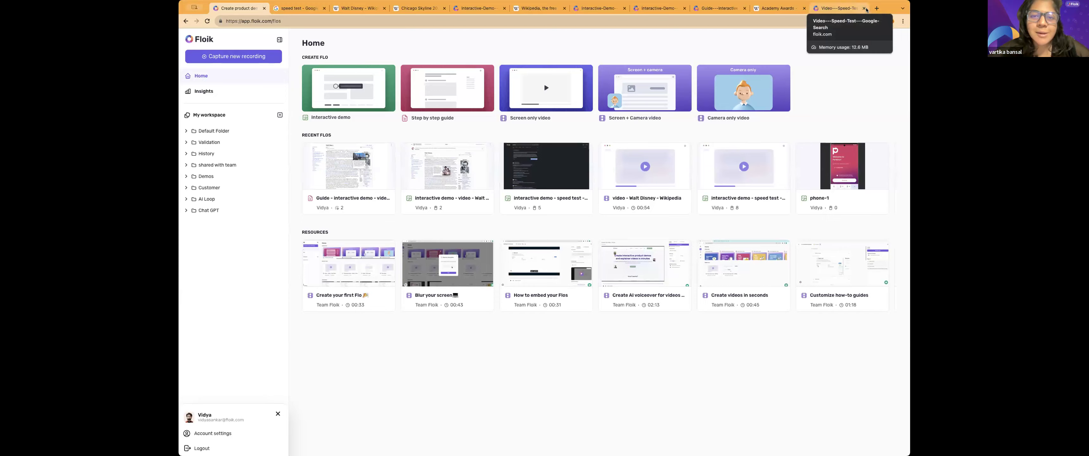
{"action": "left_click", "coordinate": [877, 9]}
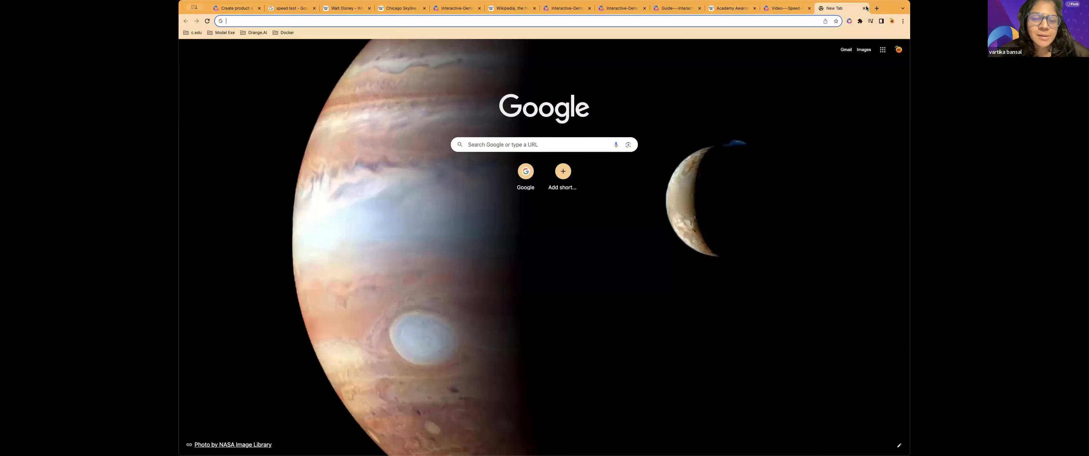
{"action": "left_click", "coordinate": [865, 9]}
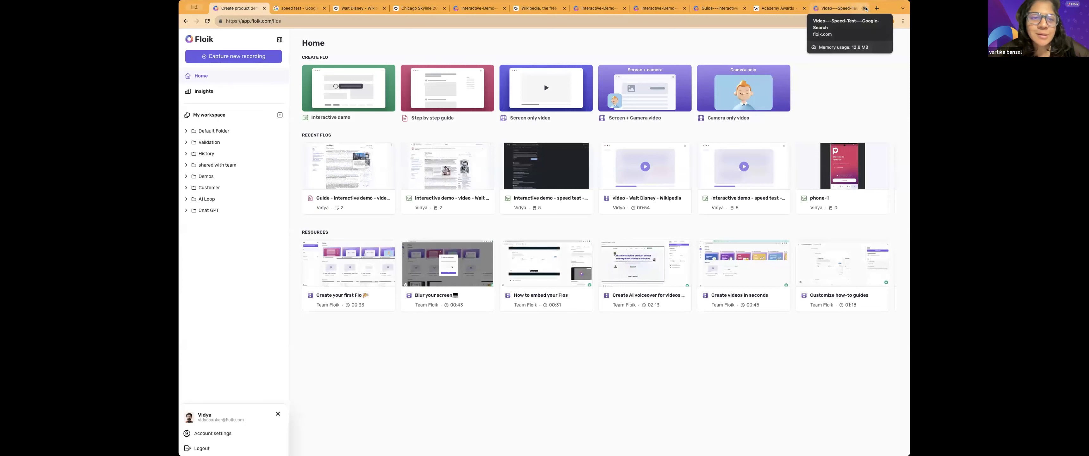
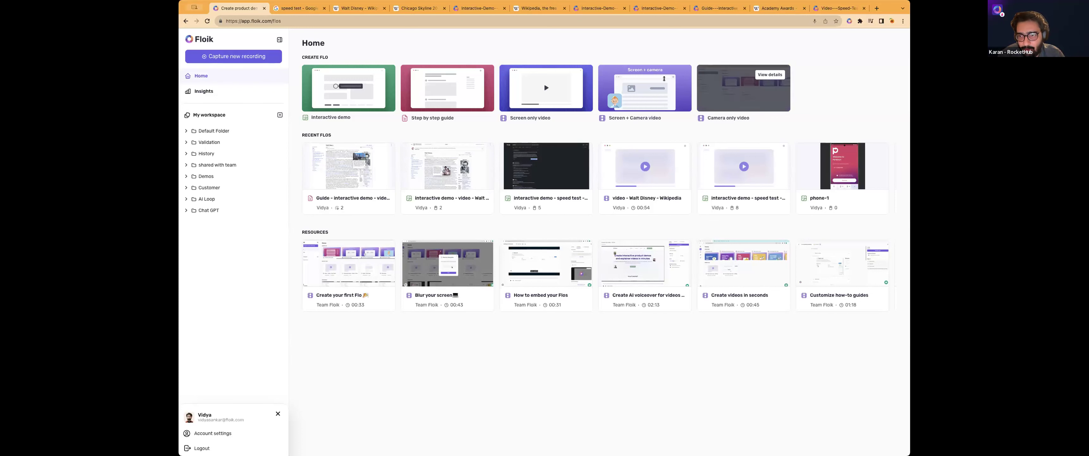
{"action": "mouse_move", "coordinate": [664, 79]}
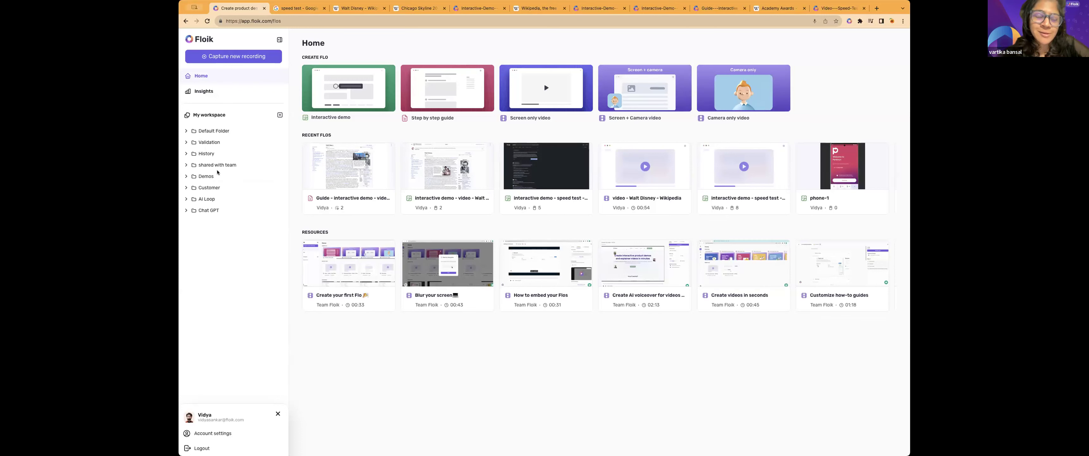
Step: Expand the Demos folder in the workspace, publish it and copy its public link
{"action": "left_click", "coordinate": [207, 178]}
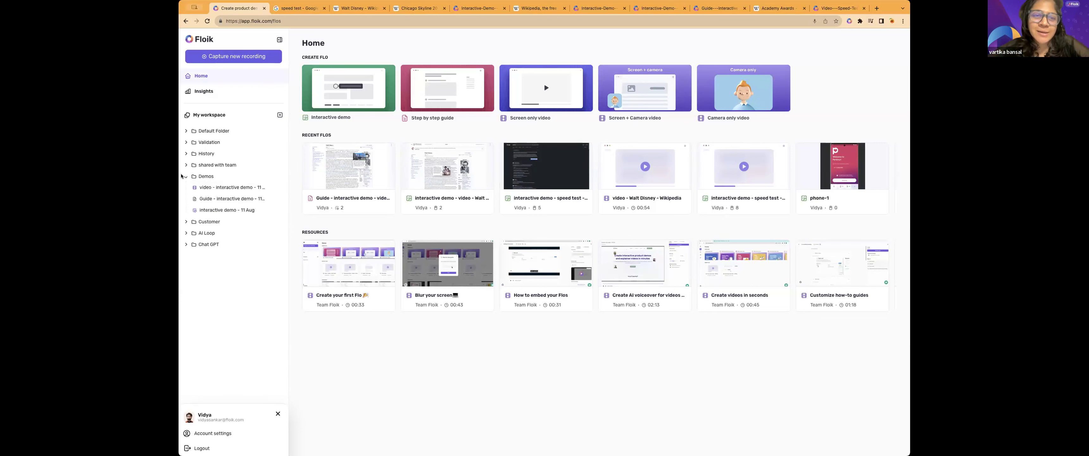
{"action": "left_click", "coordinate": [275, 178]}
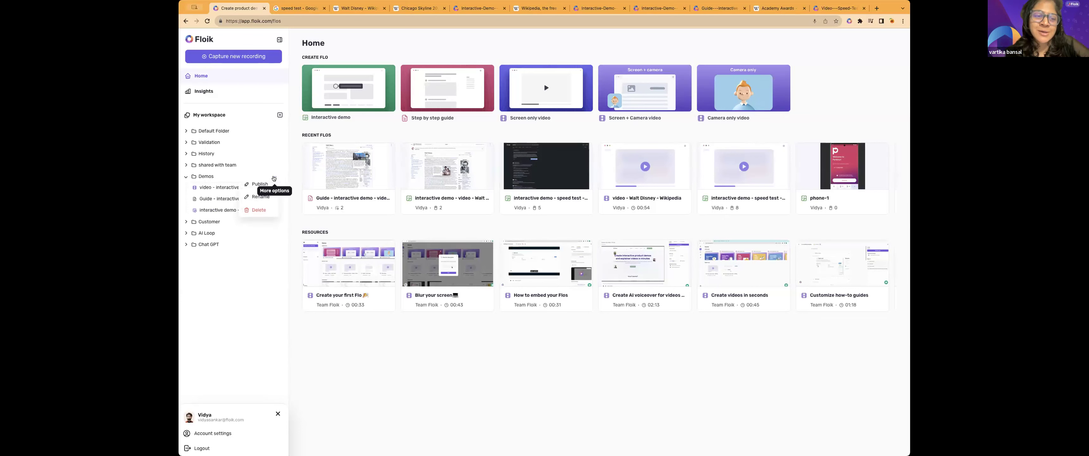
{"action": "left_click", "coordinate": [259, 185]}
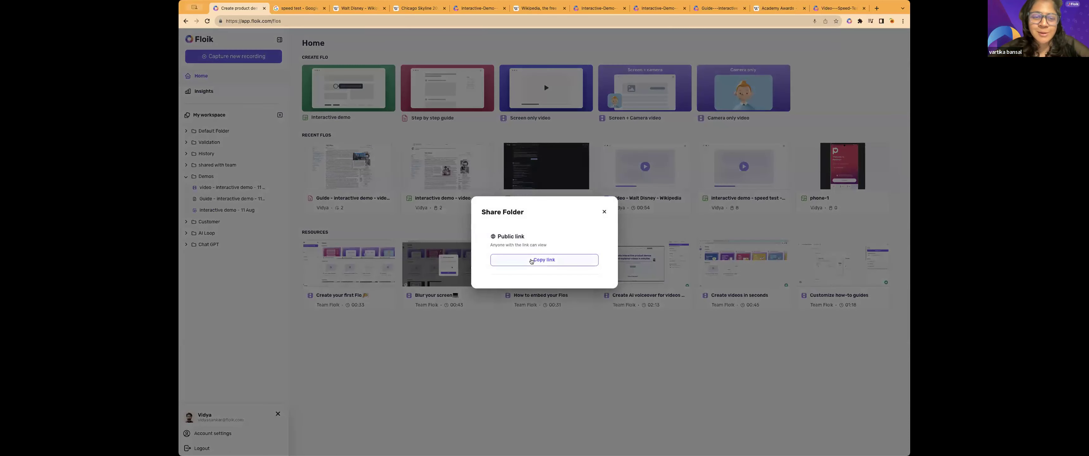
{"action": "left_click", "coordinate": [532, 261]}
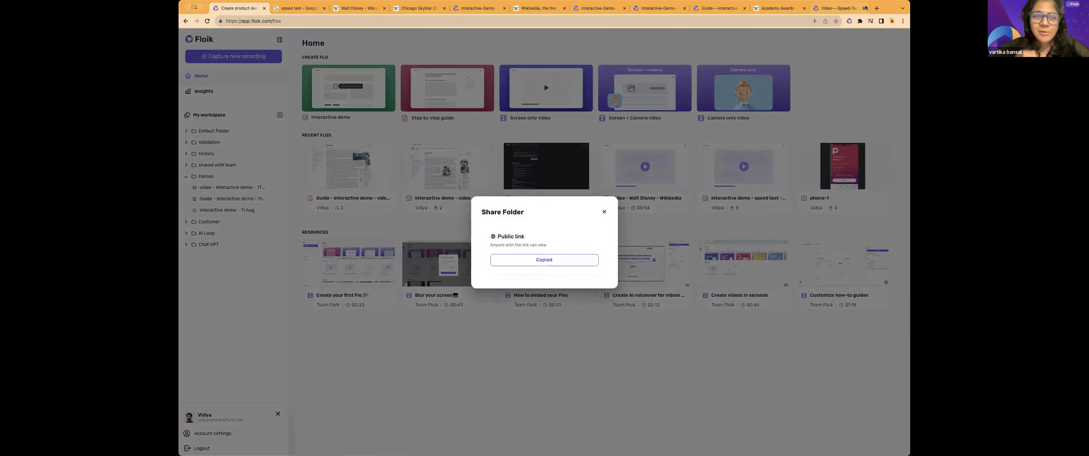
Step: Open the copied public link of the Demos folder in a new browser tab
{"action": "left_click", "coordinate": [876, 8]}
{"action": "left_click", "coordinate": [332, 18]}
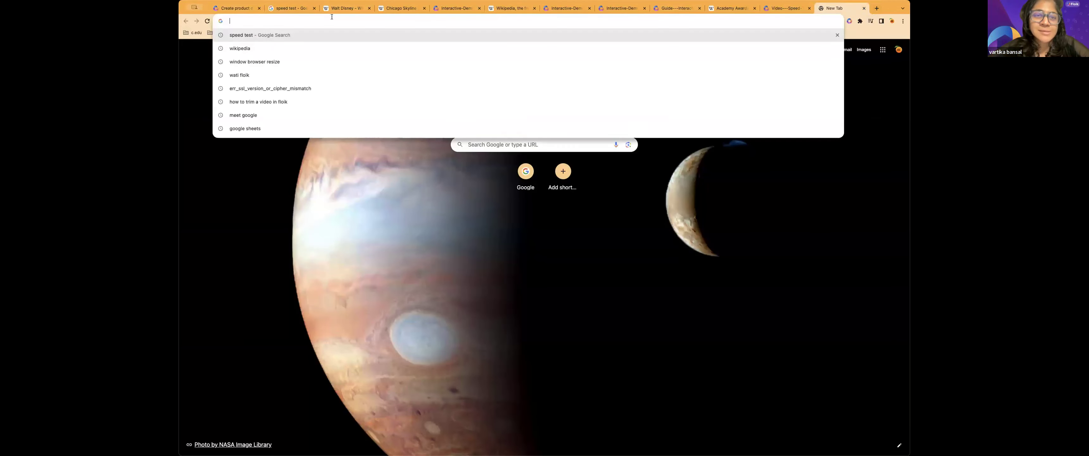
{"action": "key", "text": "super+v"}
{"action": "key", "text": "Return"}
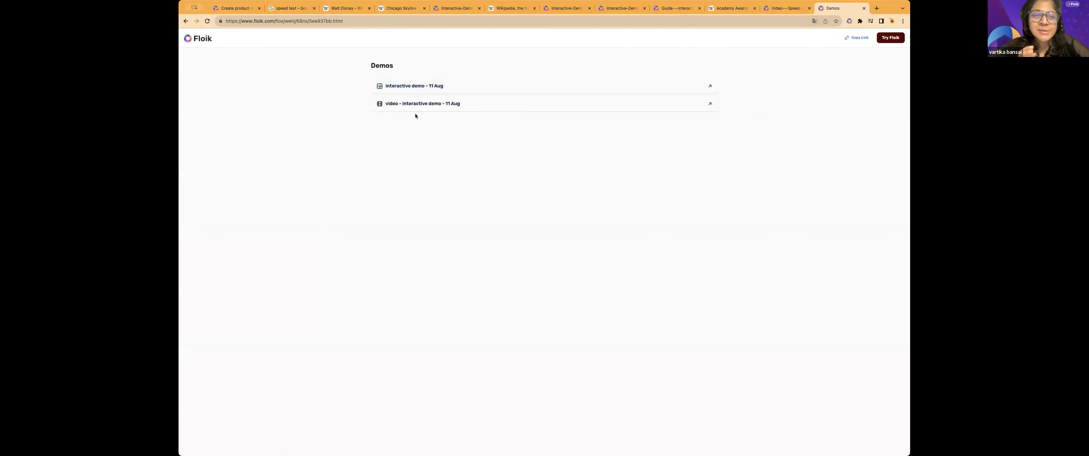
Step: Close the Share Folder dialog in the Floik workspace, revisit the public Demos page and return to the Floik home page
{"action": "left_click", "coordinate": [236, 8]}
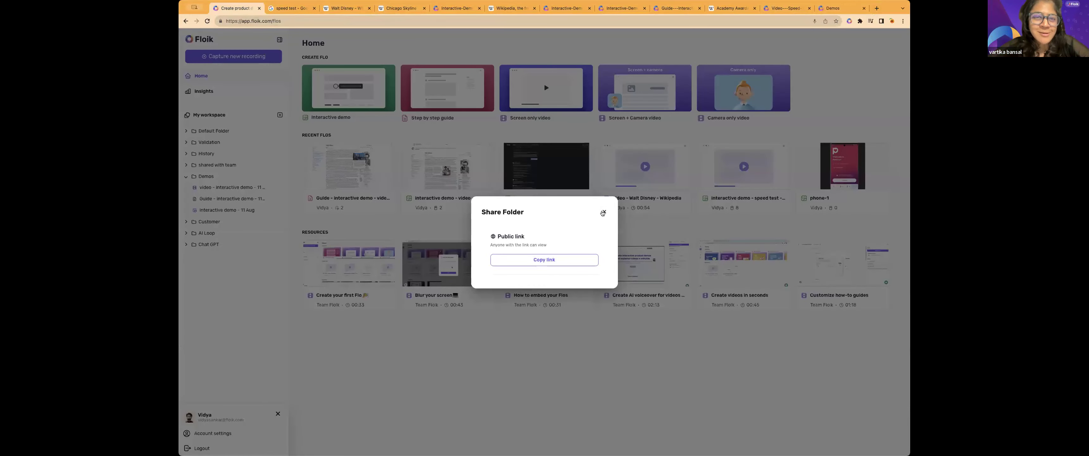
{"action": "left_click", "coordinate": [604, 211]}
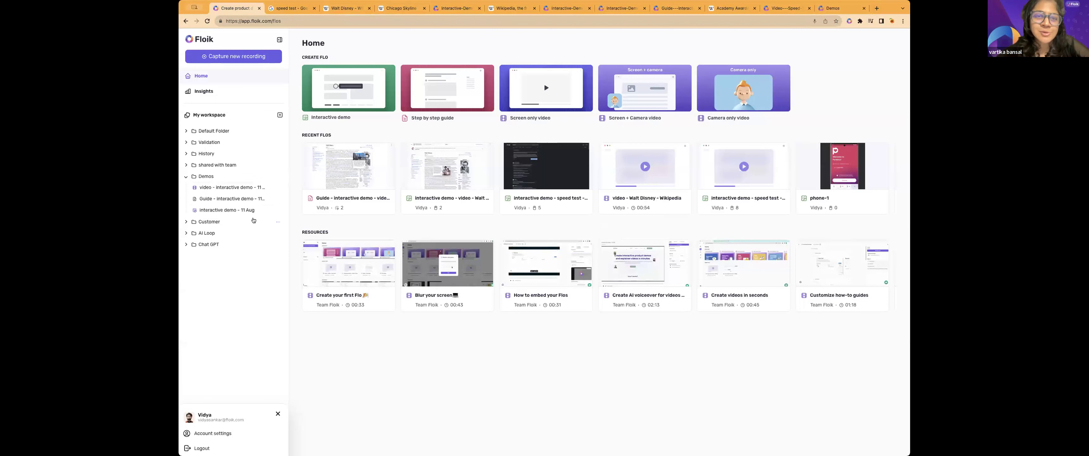
{"action": "left_click", "coordinate": [828, 7]}
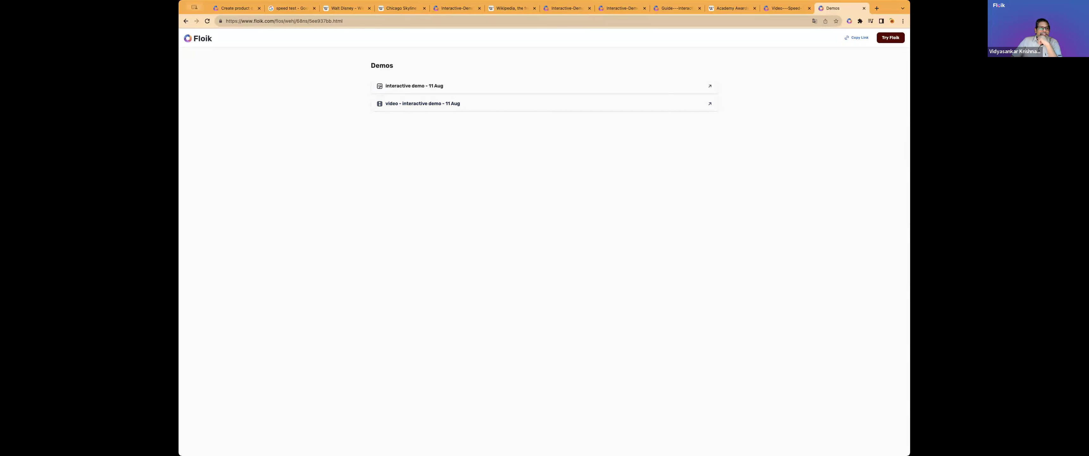
{"action": "left_click", "coordinate": [232, 7]}
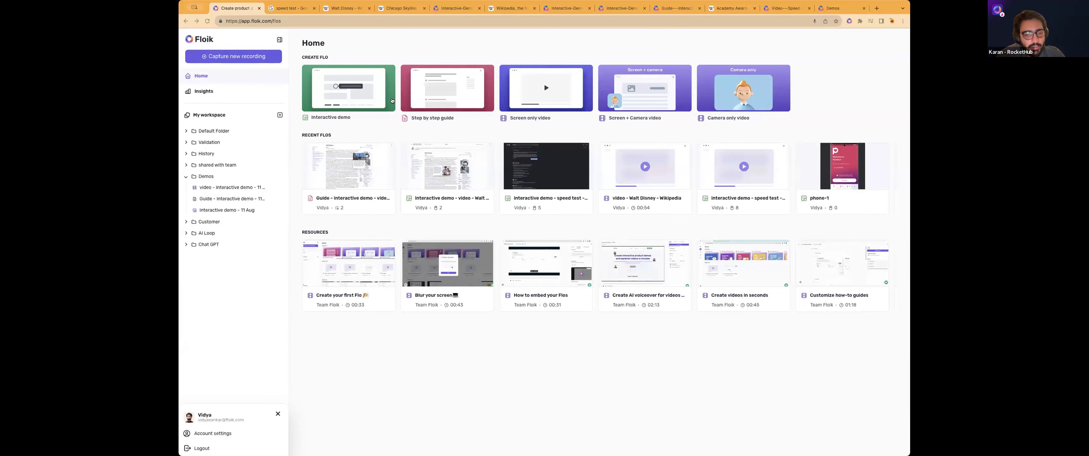
{"action": "left_click", "coordinate": [876, 8]}
{"action": "type", "text": "floik"}
{"action": "key", "text": "Return"}
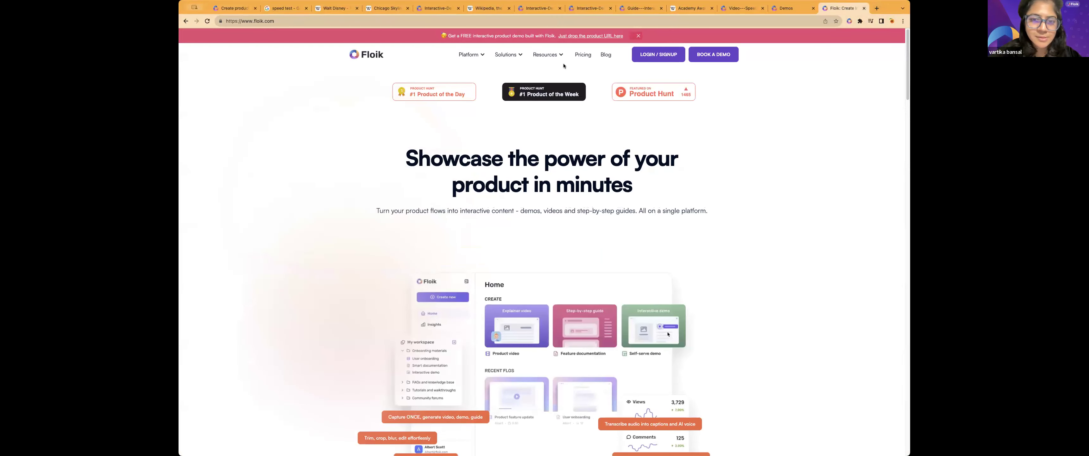
{"action": "left_click", "coordinate": [545, 85]}
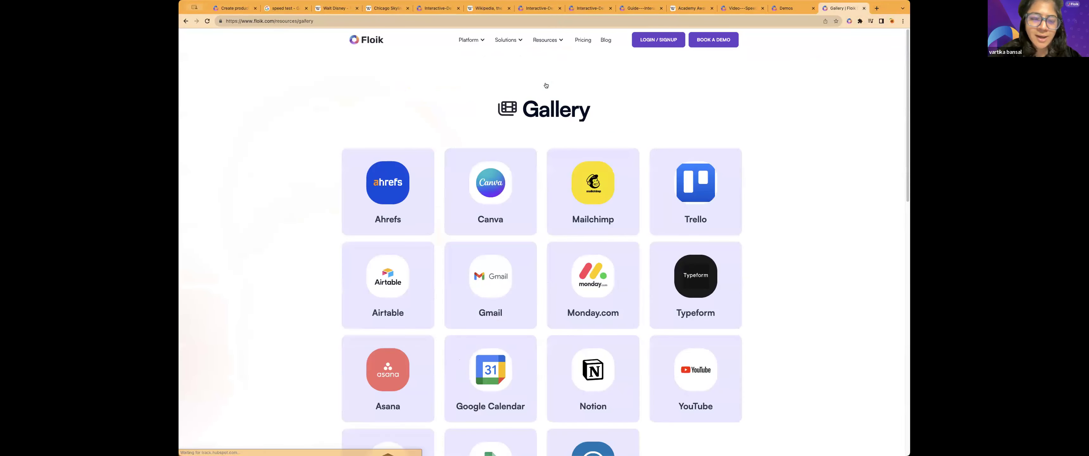
Step: Open Floik Academy and view the list of help articles in its Video category
{"action": "mouse_move", "coordinate": [552, 40]}
{"action": "left_click", "coordinate": [553, 56]}
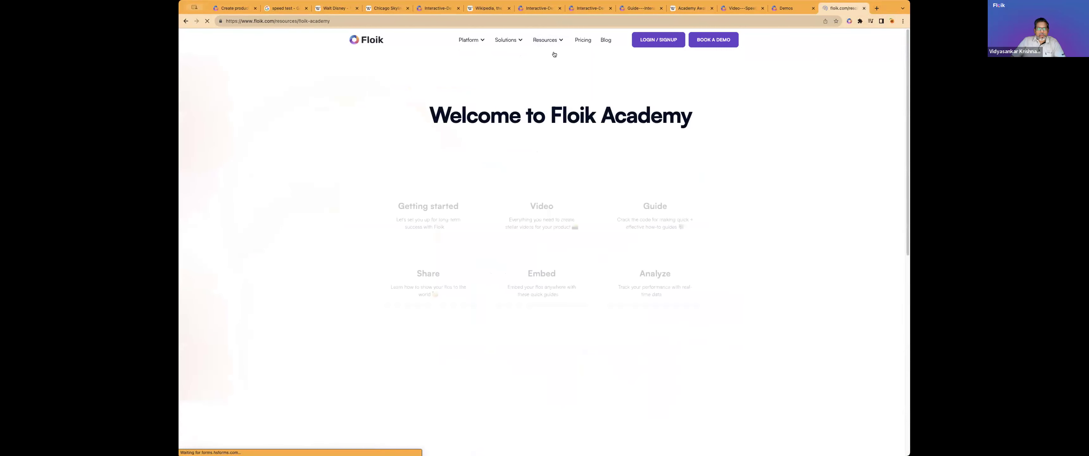
{"action": "scroll", "coordinate": [466, 287], "scroll_direction": "down", "scroll_amount": 3}
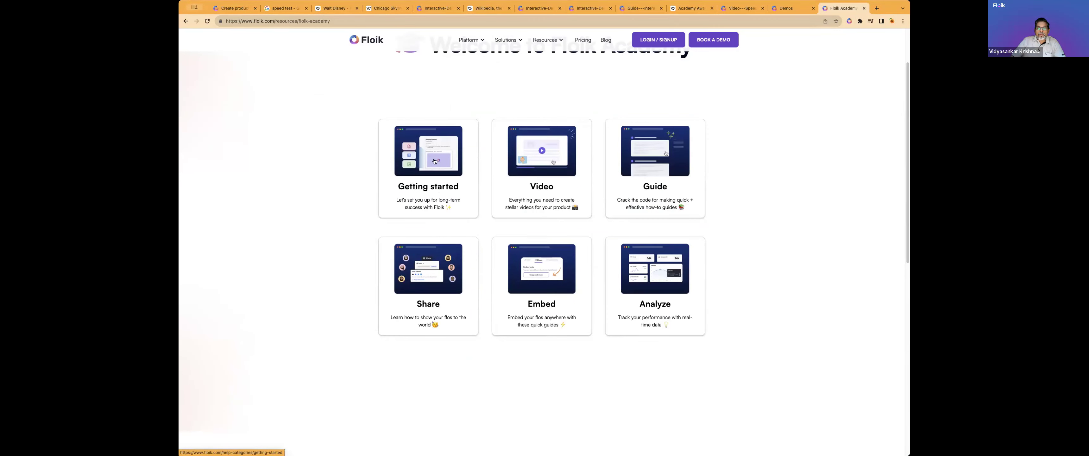
{"action": "left_click", "coordinate": [540, 212]}
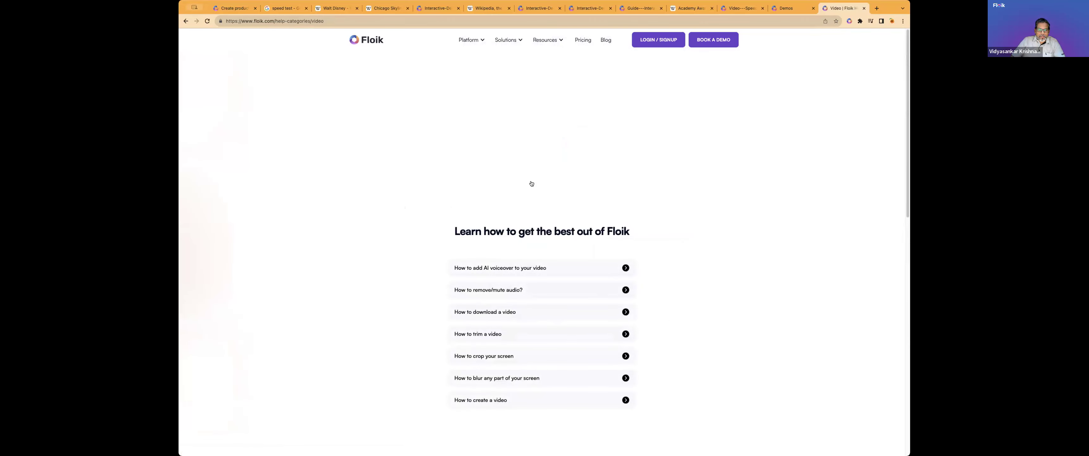
{"action": "scroll", "coordinate": [531, 182], "scroll_direction": "down", "scroll_amount": 3}
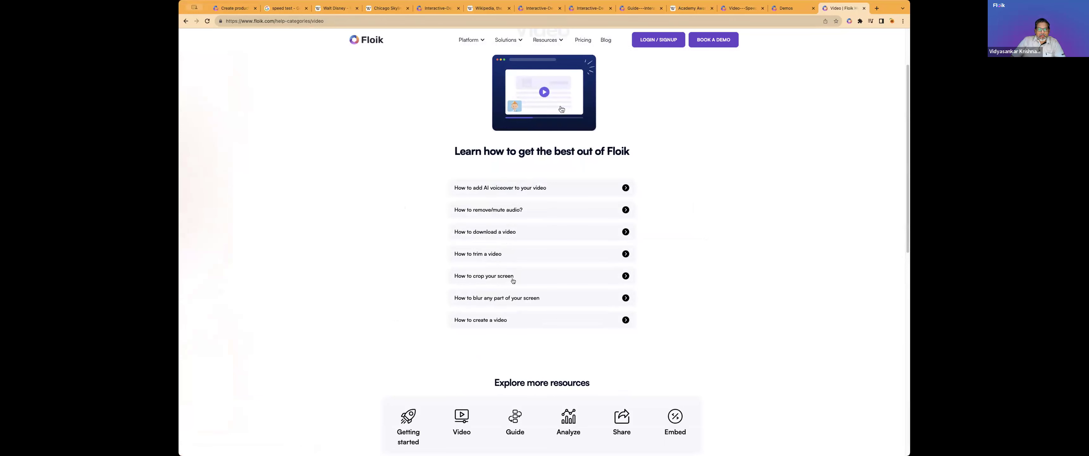
Step: Open the "How to trim a video" article and step through its interactive demo, trimming the clip's end and saving the trim
{"action": "left_click", "coordinate": [509, 255]}
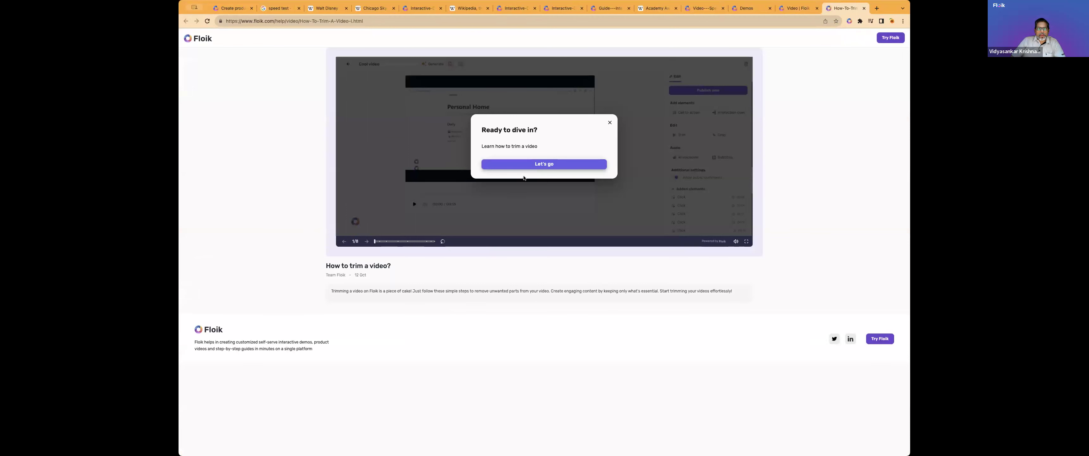
{"action": "left_click", "coordinate": [527, 164]}
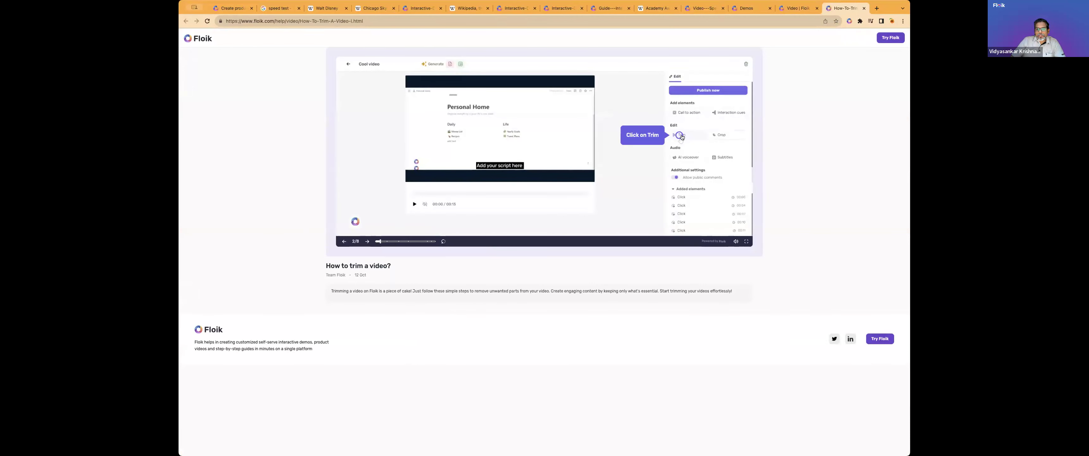
{"action": "left_click", "coordinate": [682, 137]}
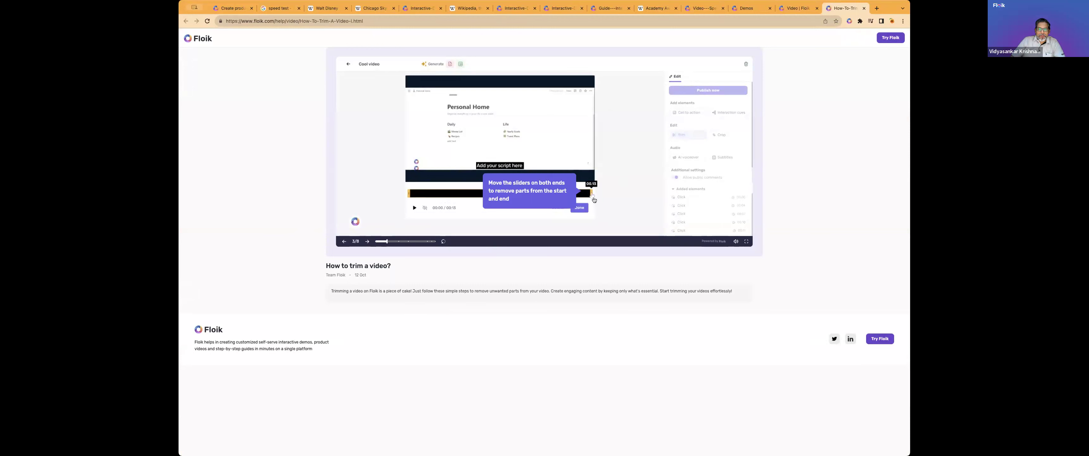
{"action": "left_click", "coordinate": [588, 193]}
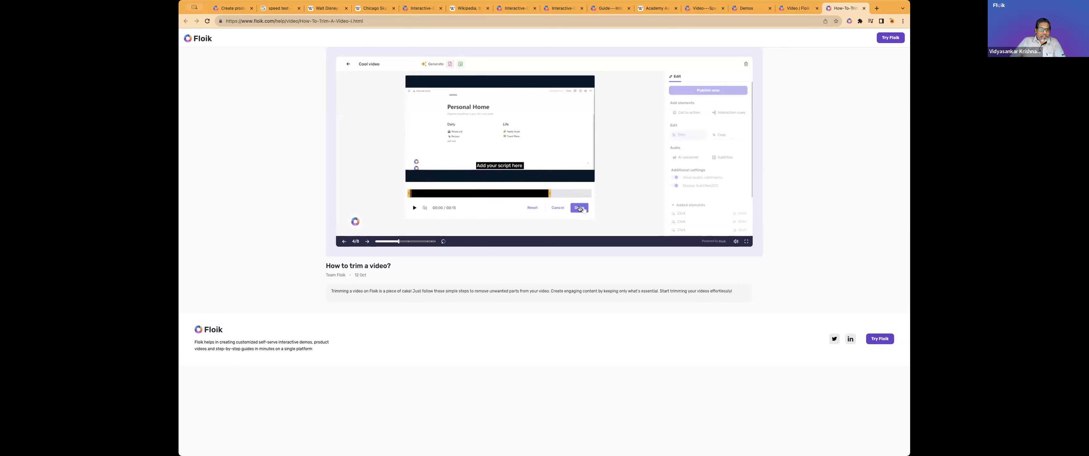
{"action": "left_click", "coordinate": [579, 208]}
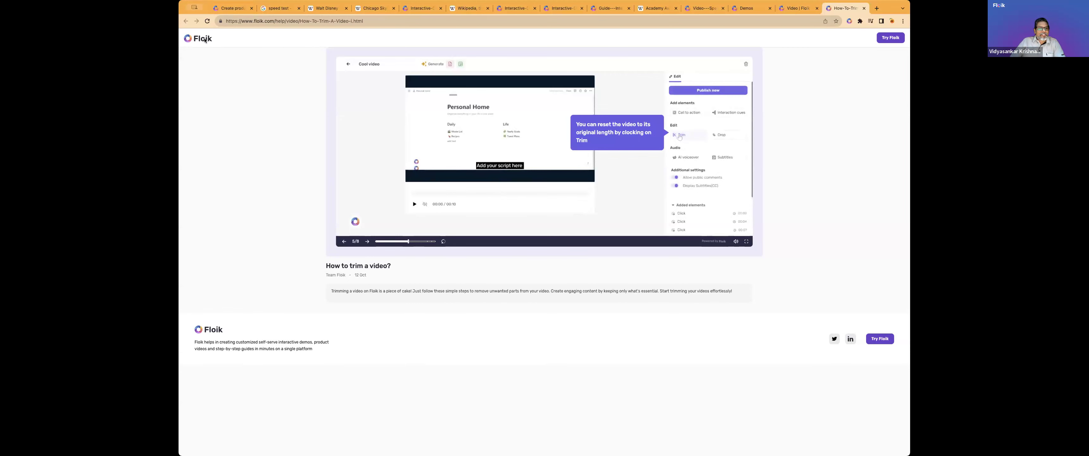
Step: Return to the Video help category and go back to the Floik Academy overview
{"action": "left_click", "coordinate": [797, 9]}
{"action": "scroll", "coordinate": [533, 259], "scroll_direction": "down", "scroll_amount": 2}
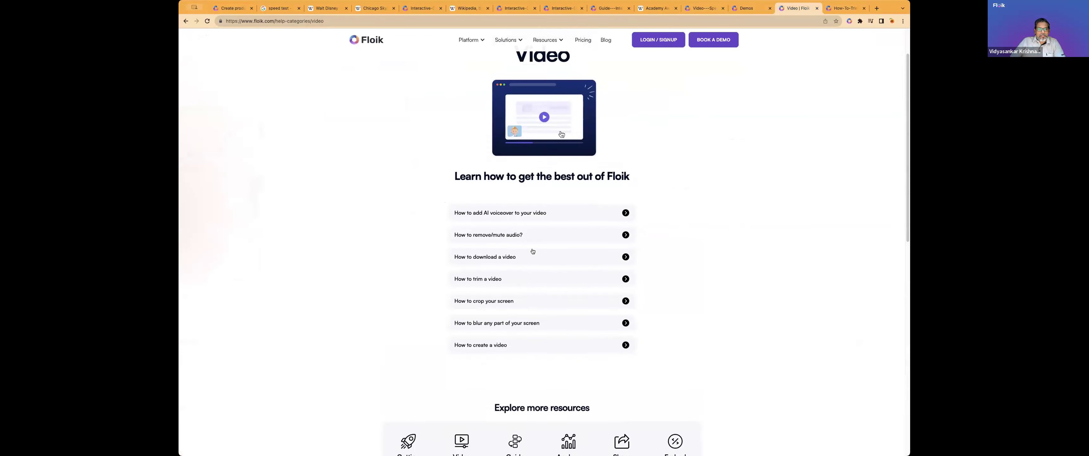
{"action": "left_click", "coordinate": [186, 21]}
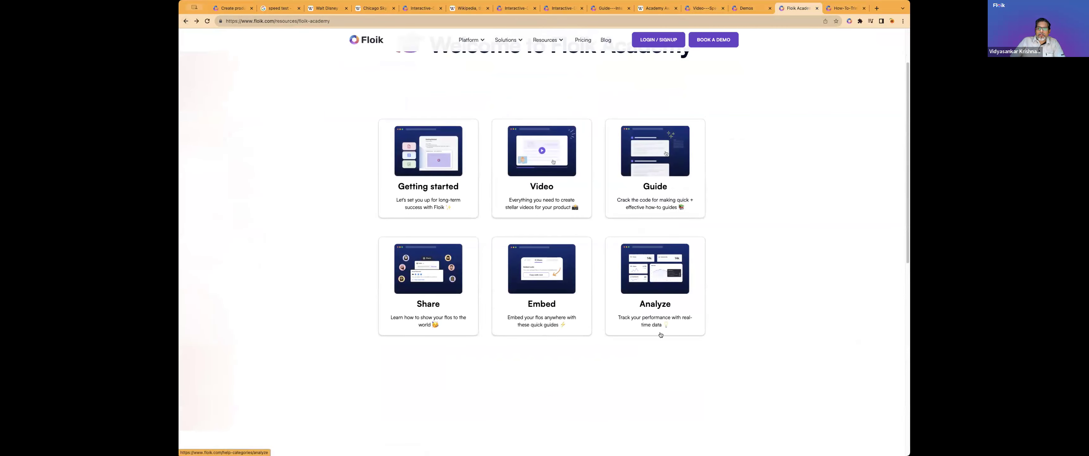
{"action": "scroll", "coordinate": [619, 304], "scroll_direction": "up", "scroll_amount": 2}
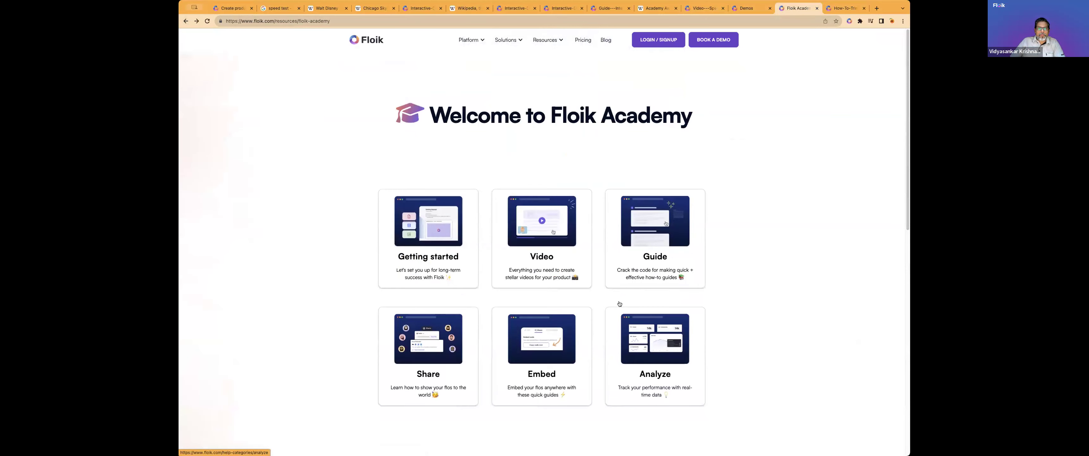
Step: Open the website's Gallery and look through the product demos from Ahrefs to Slack
{"action": "mouse_move", "coordinate": [546, 41]}
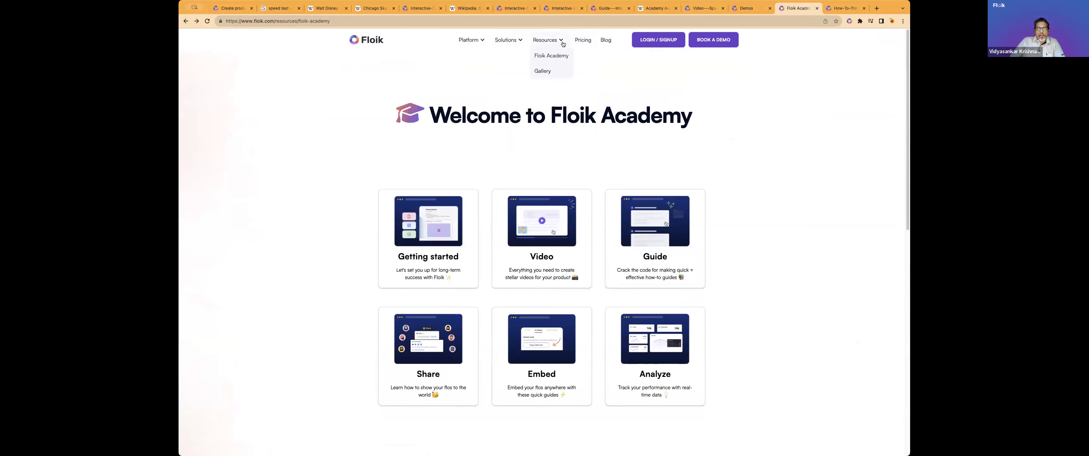
{"action": "left_click", "coordinate": [543, 72]}
{"action": "scroll", "coordinate": [552, 178], "scroll_direction": "down", "scroll_amount": 5}
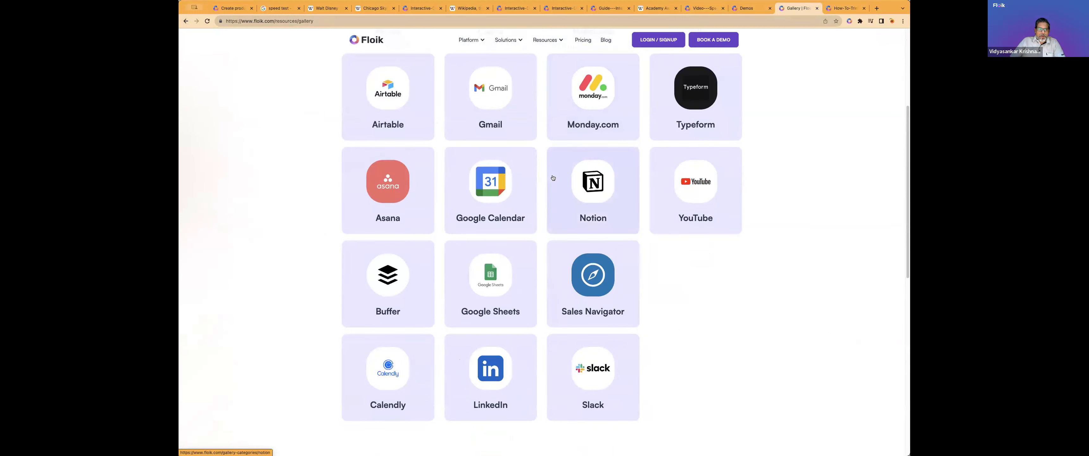
{"action": "scroll", "coordinate": [535, 245], "scroll_direction": "up", "scroll_amount": 4}
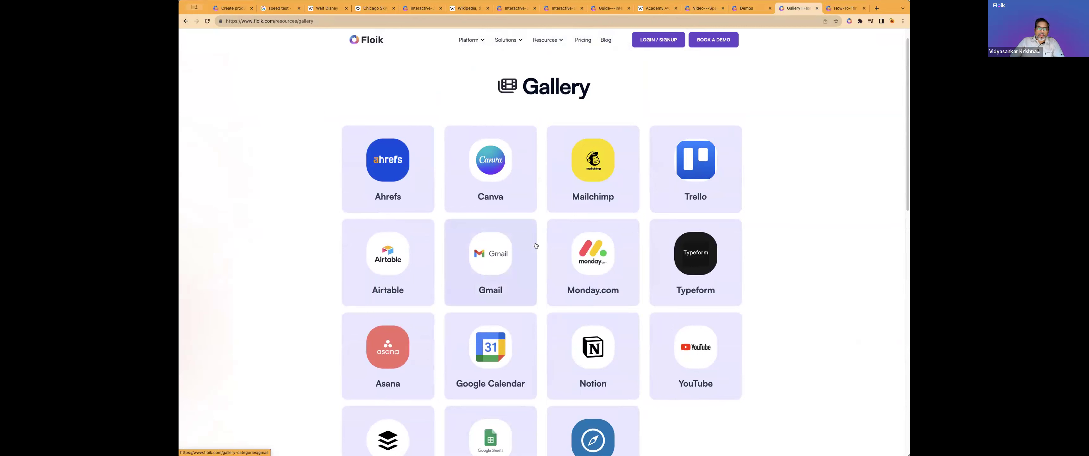
Step: Open Gmail's page in the Gallery and read through its embedded guide "How to create branded emails with Gmail layouts?"
{"action": "scroll", "coordinate": [535, 245], "scroll_direction": "down", "scroll_amount": 2}
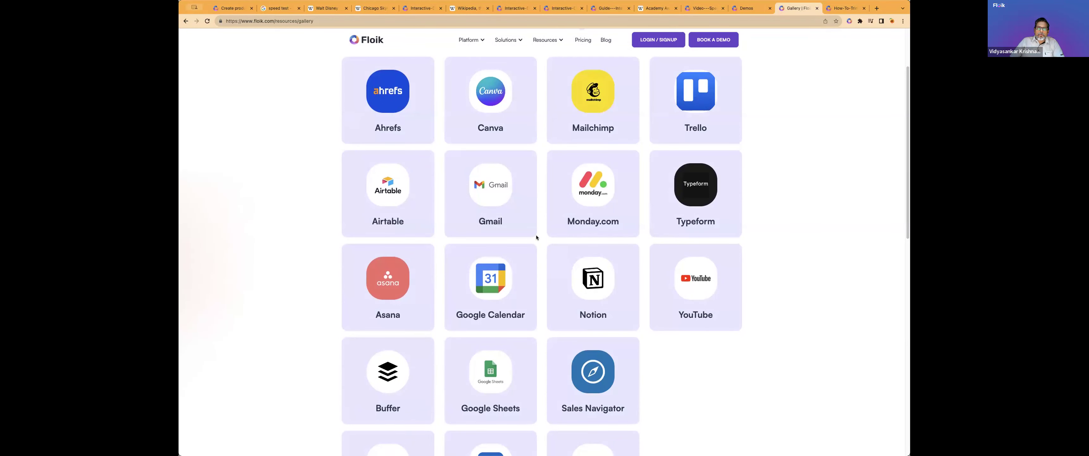
{"action": "left_click", "coordinate": [512, 209]}
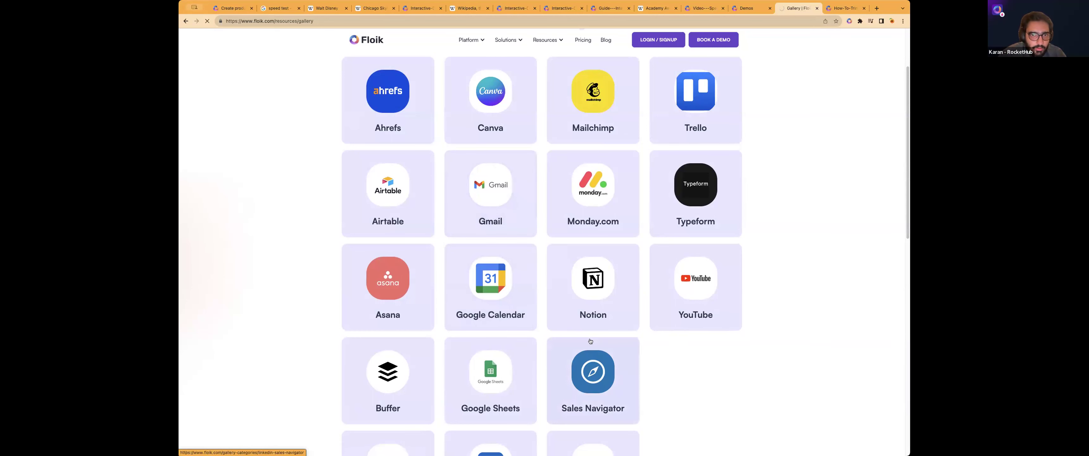
{"action": "scroll", "coordinate": [590, 341], "scroll_direction": "up", "scroll_amount": 2}
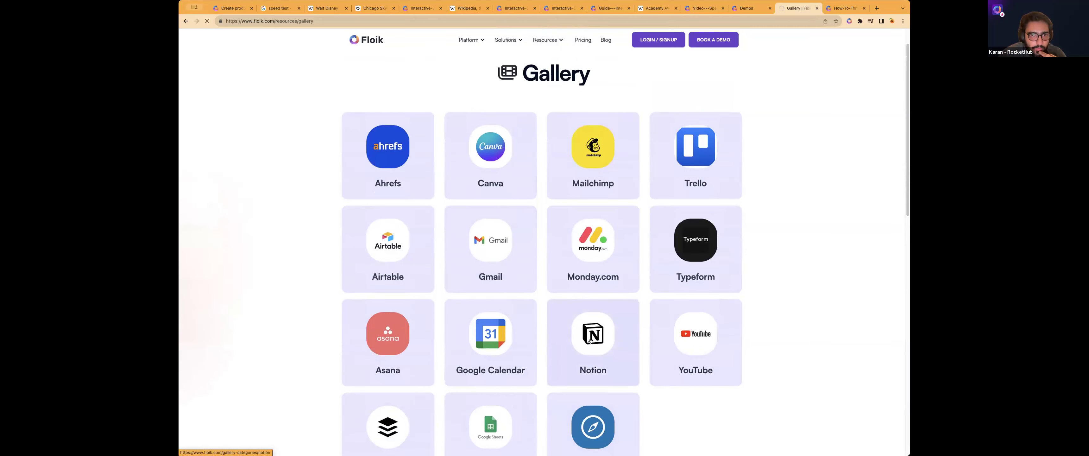
{"action": "scroll", "coordinate": [590, 341], "scroll_direction": "down", "scroll_amount": 3}
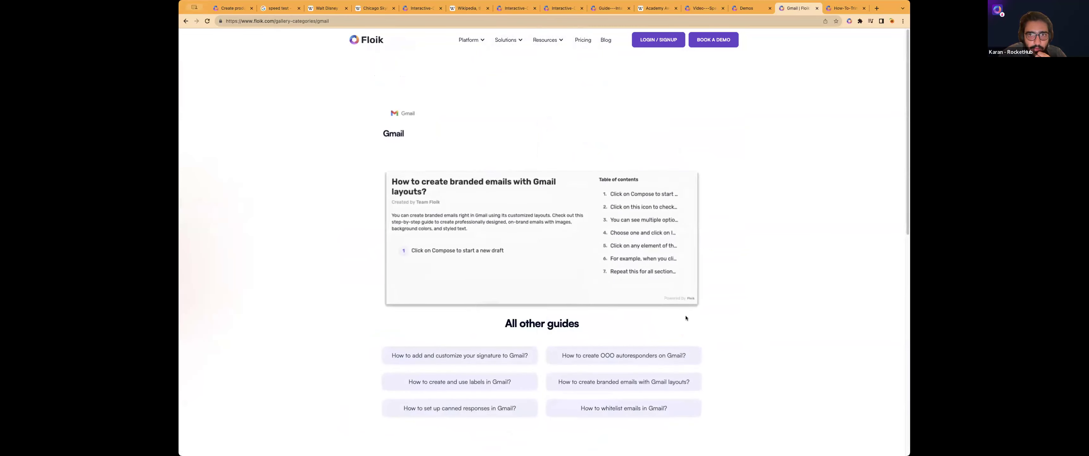
{"action": "scroll", "coordinate": [773, 209], "scroll_direction": "down", "scroll_amount": 2}
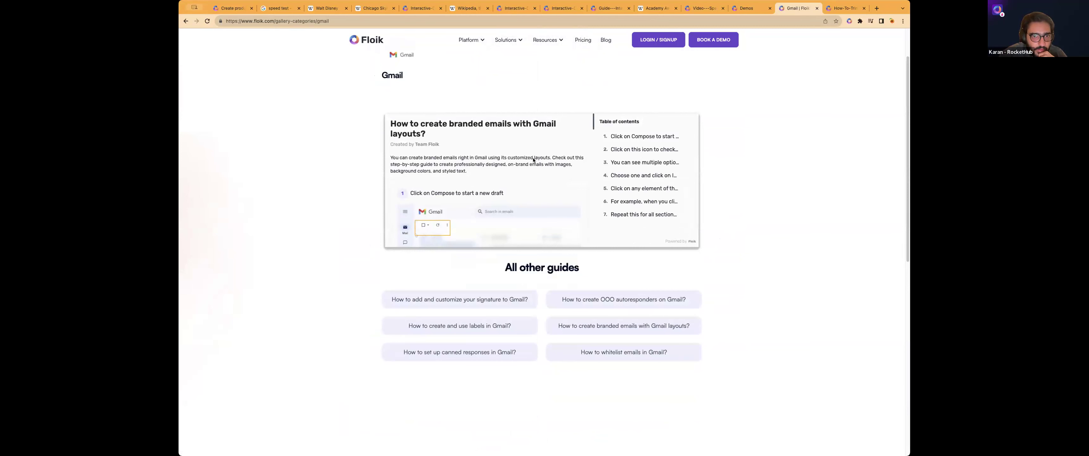
{"action": "scroll", "coordinate": [477, 136], "scroll_direction": "down", "scroll_amount": 1}
{"action": "scroll", "coordinate": [487, 180], "scroll_direction": "down", "scroll_amount": 3}
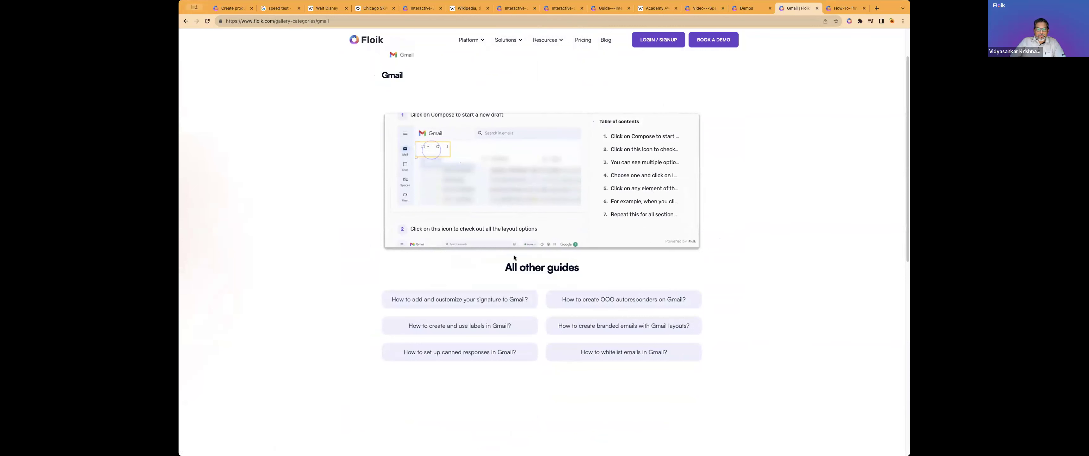
{"action": "scroll", "coordinate": [530, 168], "scroll_direction": "down", "scroll_amount": 3}
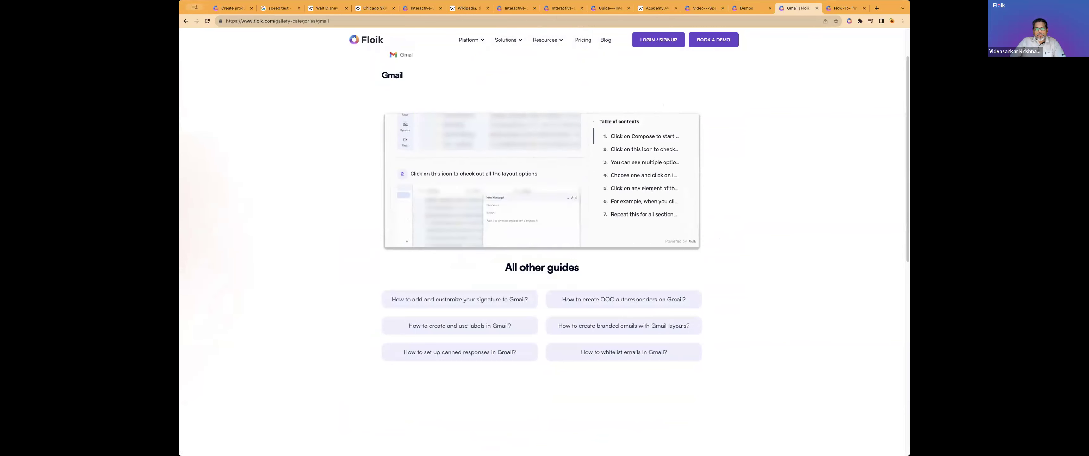
{"action": "scroll", "coordinate": [523, 168], "scroll_direction": "down", "scroll_amount": 2}
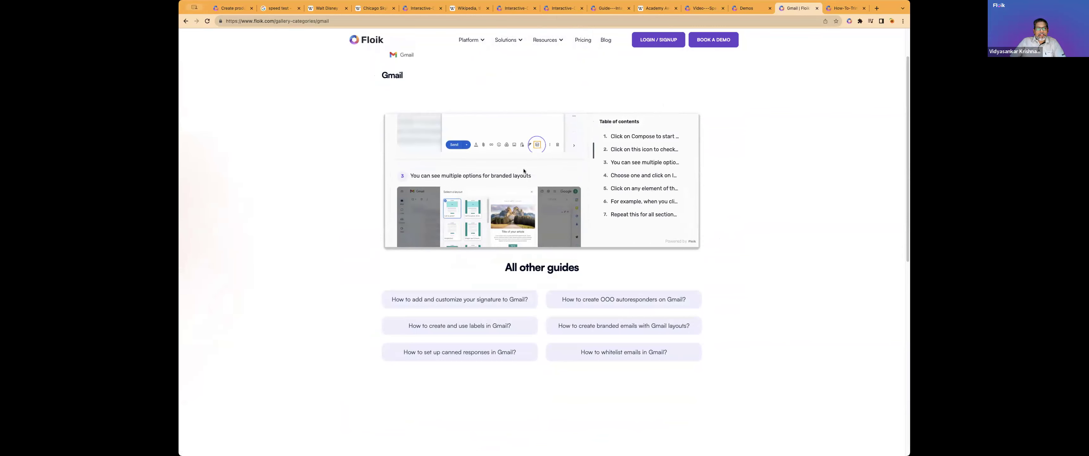
Step: Open the "How to add and customize your signature to Gmail?" guide and read through its numbered steps
{"action": "left_click", "coordinate": [513, 300]}
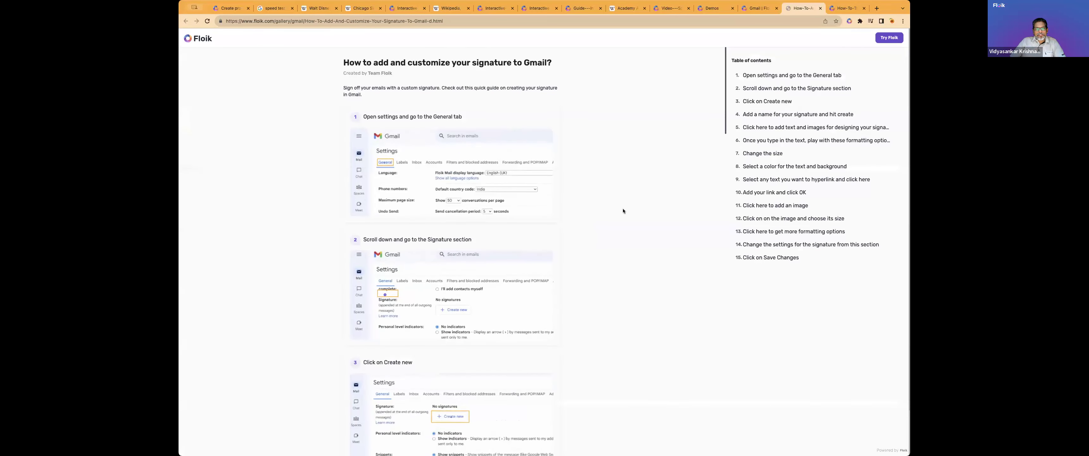
{"action": "scroll", "coordinate": [623, 211], "scroll_direction": "down", "scroll_amount": 3}
{"action": "scroll", "coordinate": [623, 211], "scroll_direction": "down", "scroll_amount": 2}
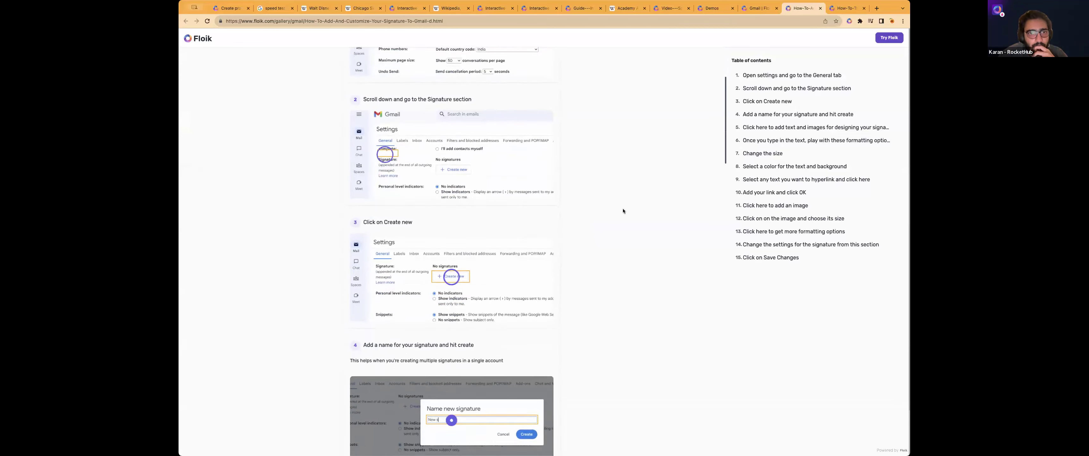
{"action": "scroll", "coordinate": [622, 211], "scroll_direction": "down", "scroll_amount": 4}
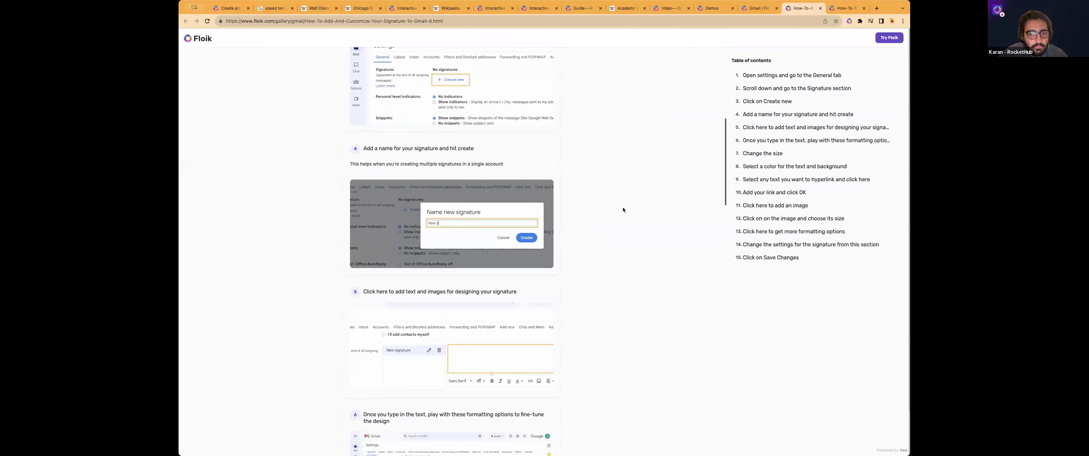
{"action": "scroll", "coordinate": [622, 208], "scroll_direction": "down", "scroll_amount": 2}
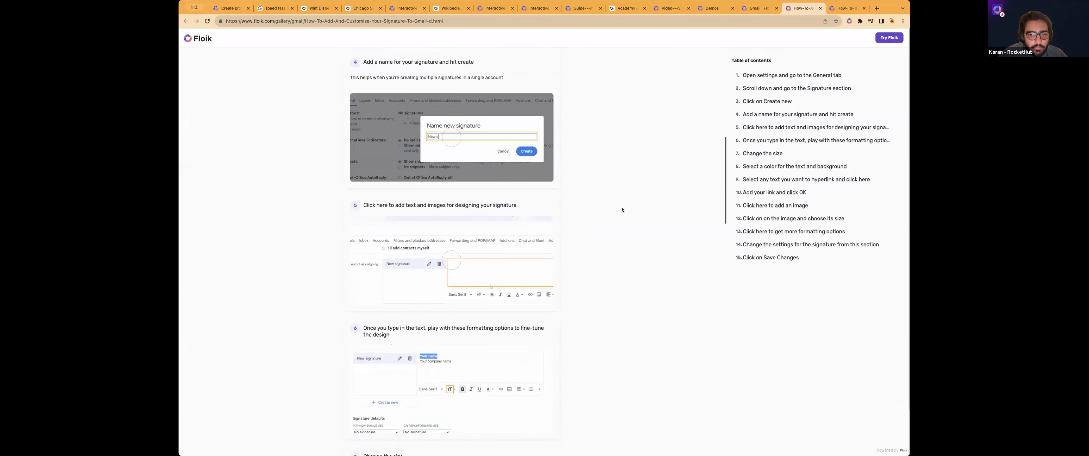
{"action": "scroll", "coordinate": [622, 266], "scroll_direction": "down", "scroll_amount": 3}
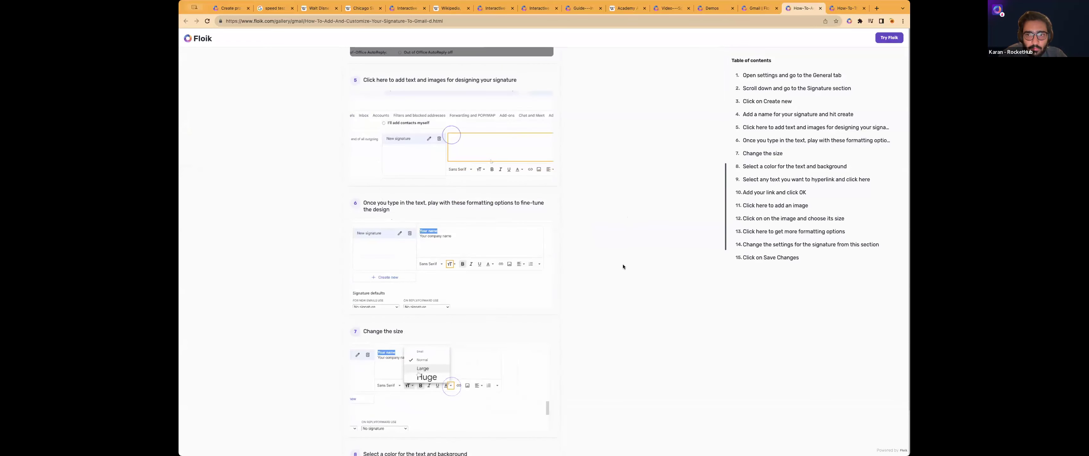
{"action": "scroll", "coordinate": [623, 264], "scroll_direction": "down", "scroll_amount": 20}
{"action": "left_click", "coordinate": [766, 56]}
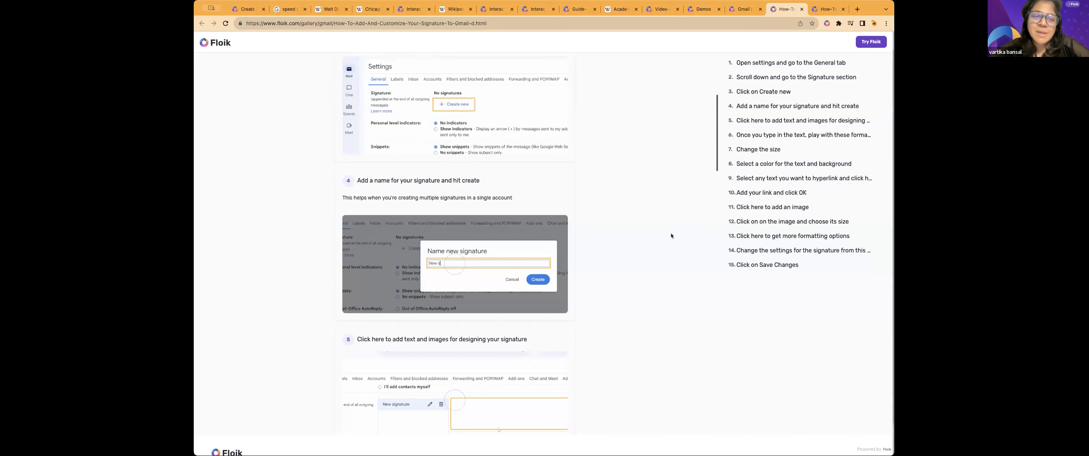
{"action": "scroll", "coordinate": [671, 233], "scroll_direction": "up", "scroll_amount": 5}
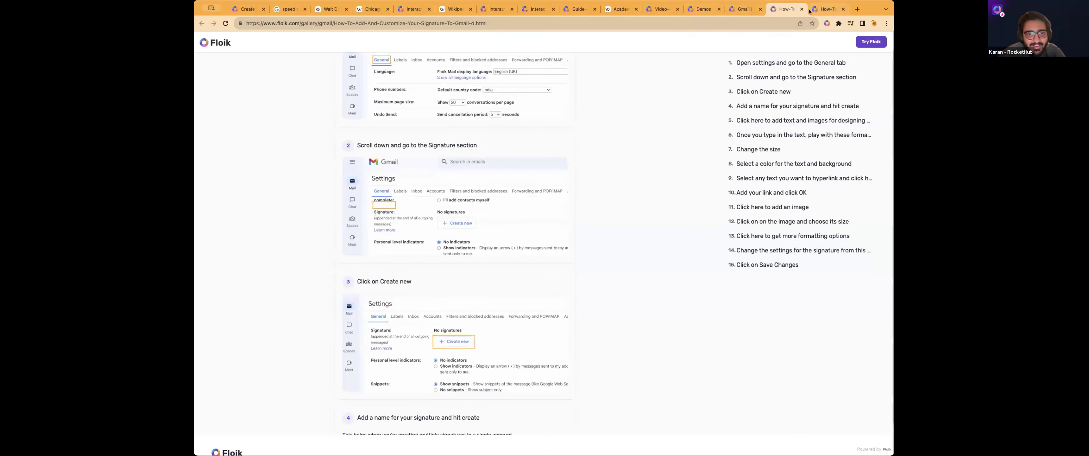
Step: Go back to the website's Gallery, reopen the Gmail page and review its list of other guides
{"action": "left_click", "coordinate": [726, 11]}
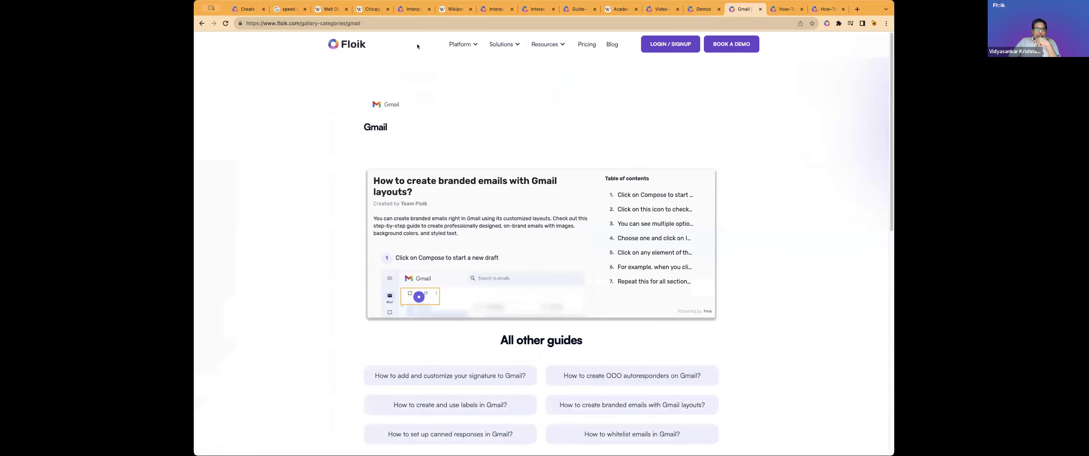
{"action": "mouse_move", "coordinate": [546, 44]}
{"action": "left_click", "coordinate": [545, 81]}
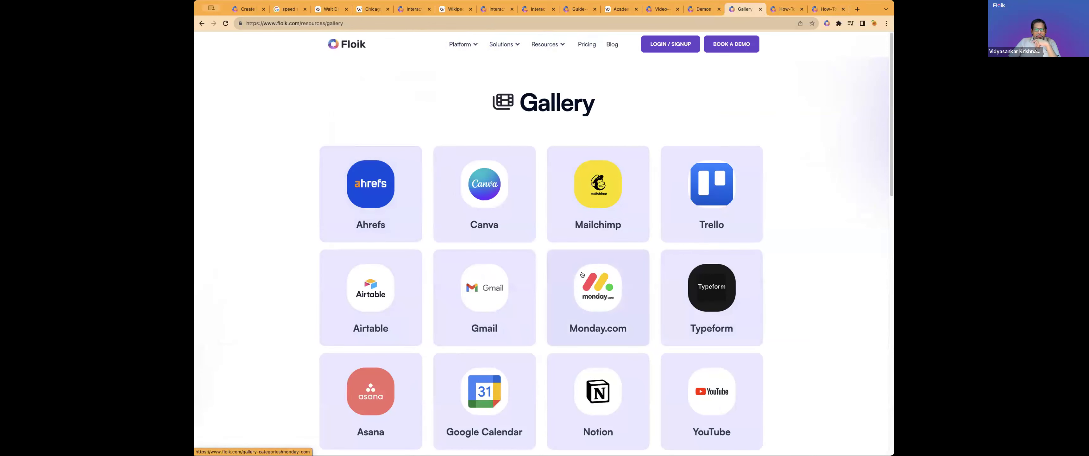
{"action": "scroll", "coordinate": [580, 275], "scroll_direction": "down", "scroll_amount": 3}
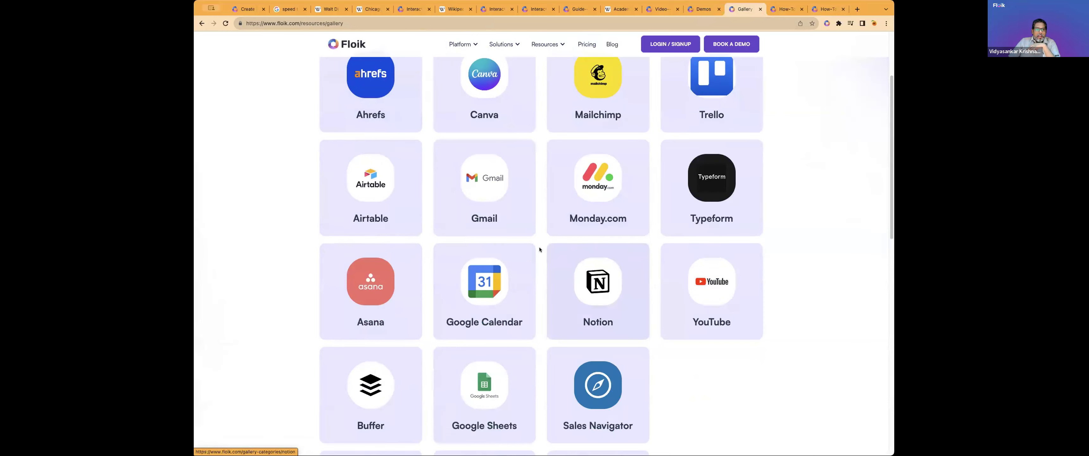
{"action": "left_click", "coordinate": [503, 199]}
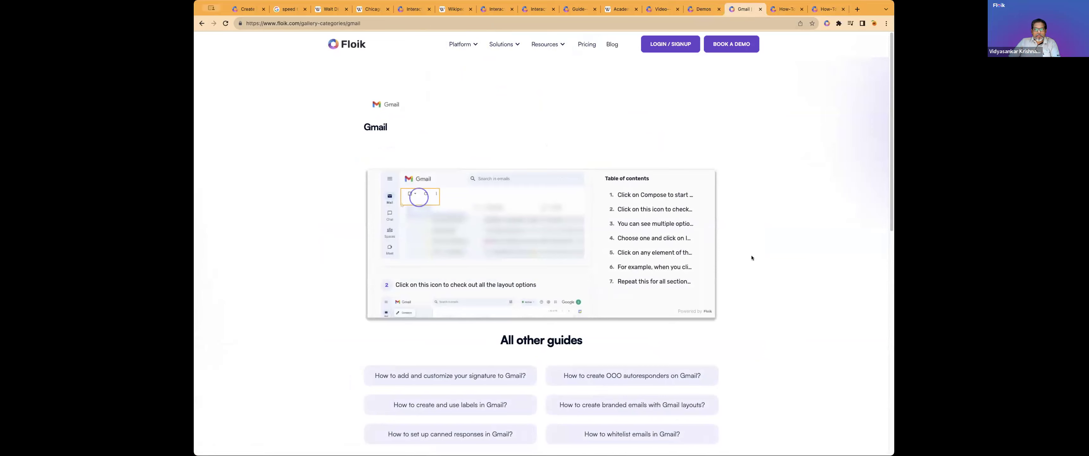
{"action": "scroll", "coordinate": [748, 258], "scroll_direction": "down", "scroll_amount": 5}
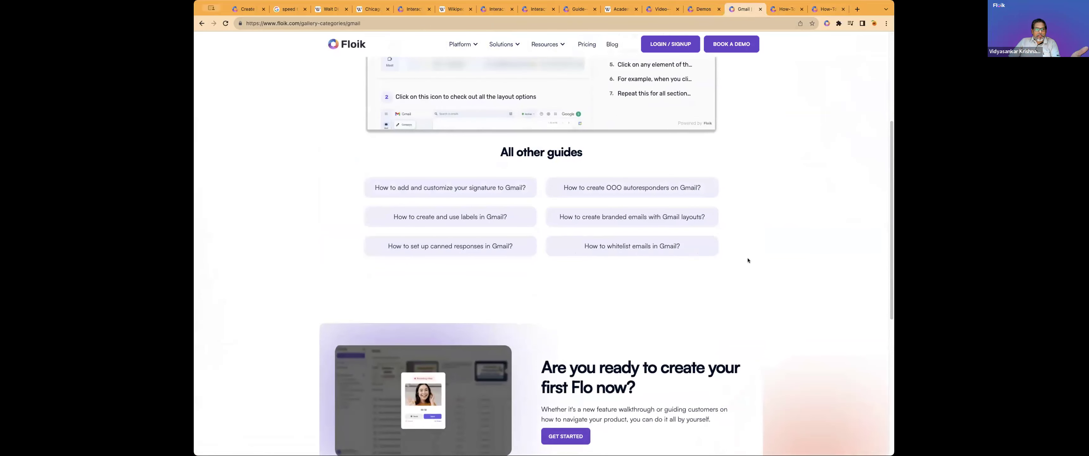
{"action": "scroll", "coordinate": [747, 258], "scroll_direction": "up", "scroll_amount": 3}
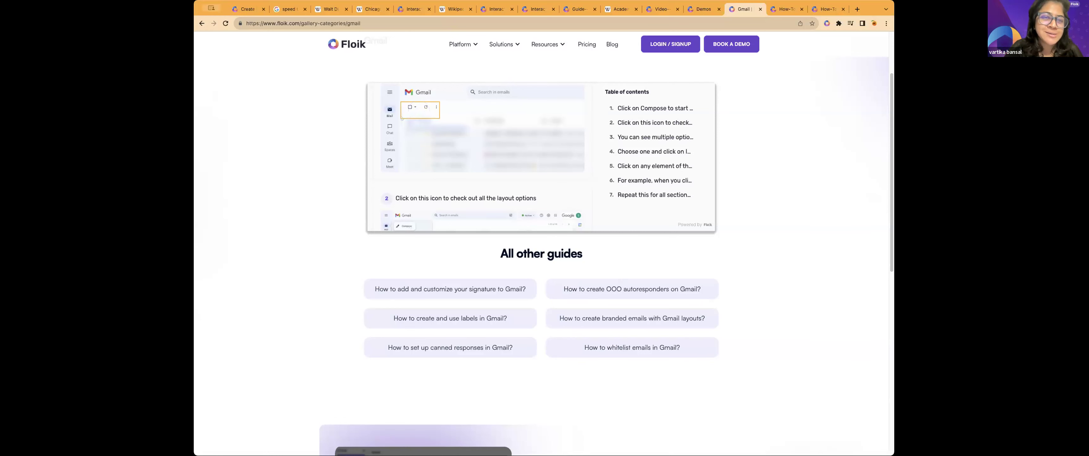
{"action": "left_click", "coordinate": [816, 9]}
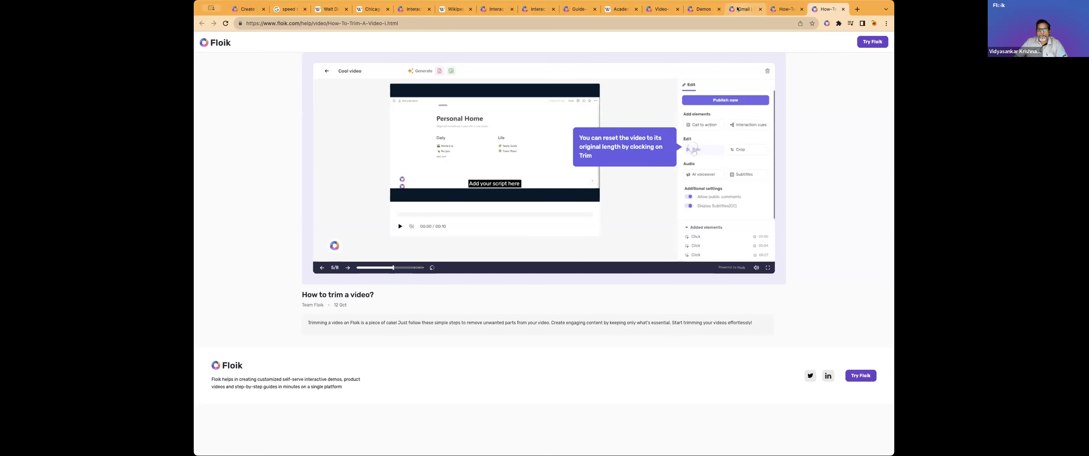
{"action": "left_click", "coordinate": [737, 9]}
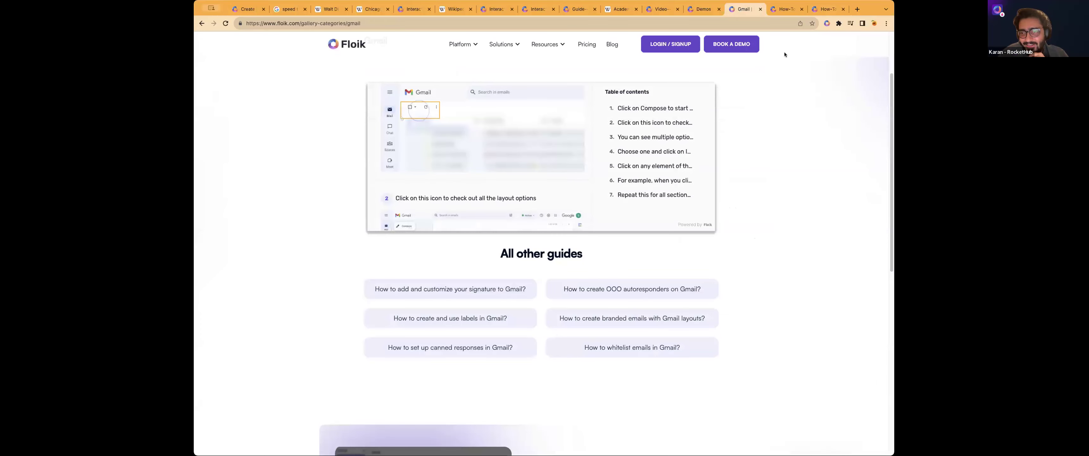